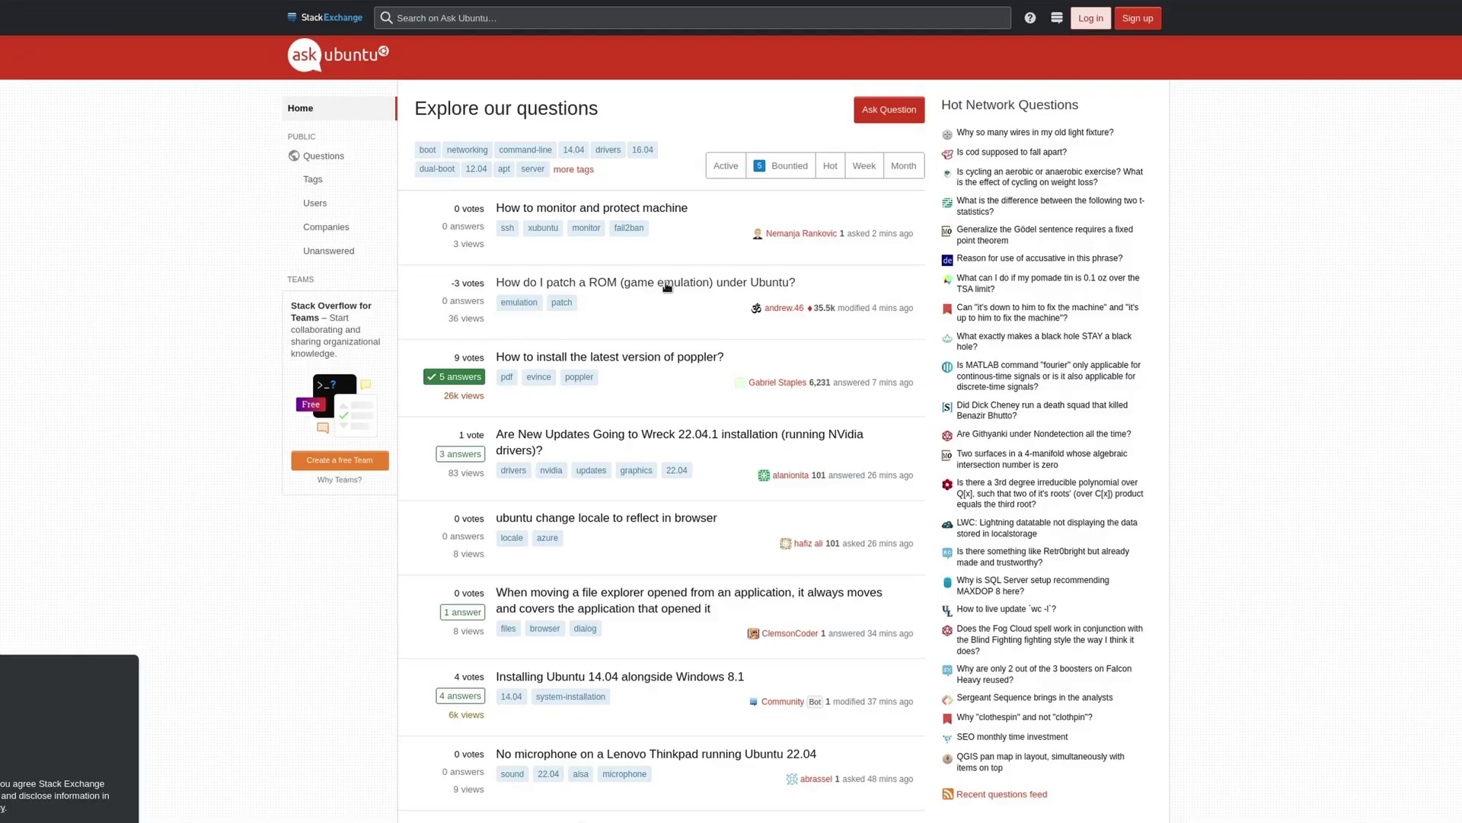
Step: Scroll down through the Ubuntu tutorials, Ask Ubuntu, OBS install guide and Ubuntu flavours pages
scroll(768, 281, "down", 2)
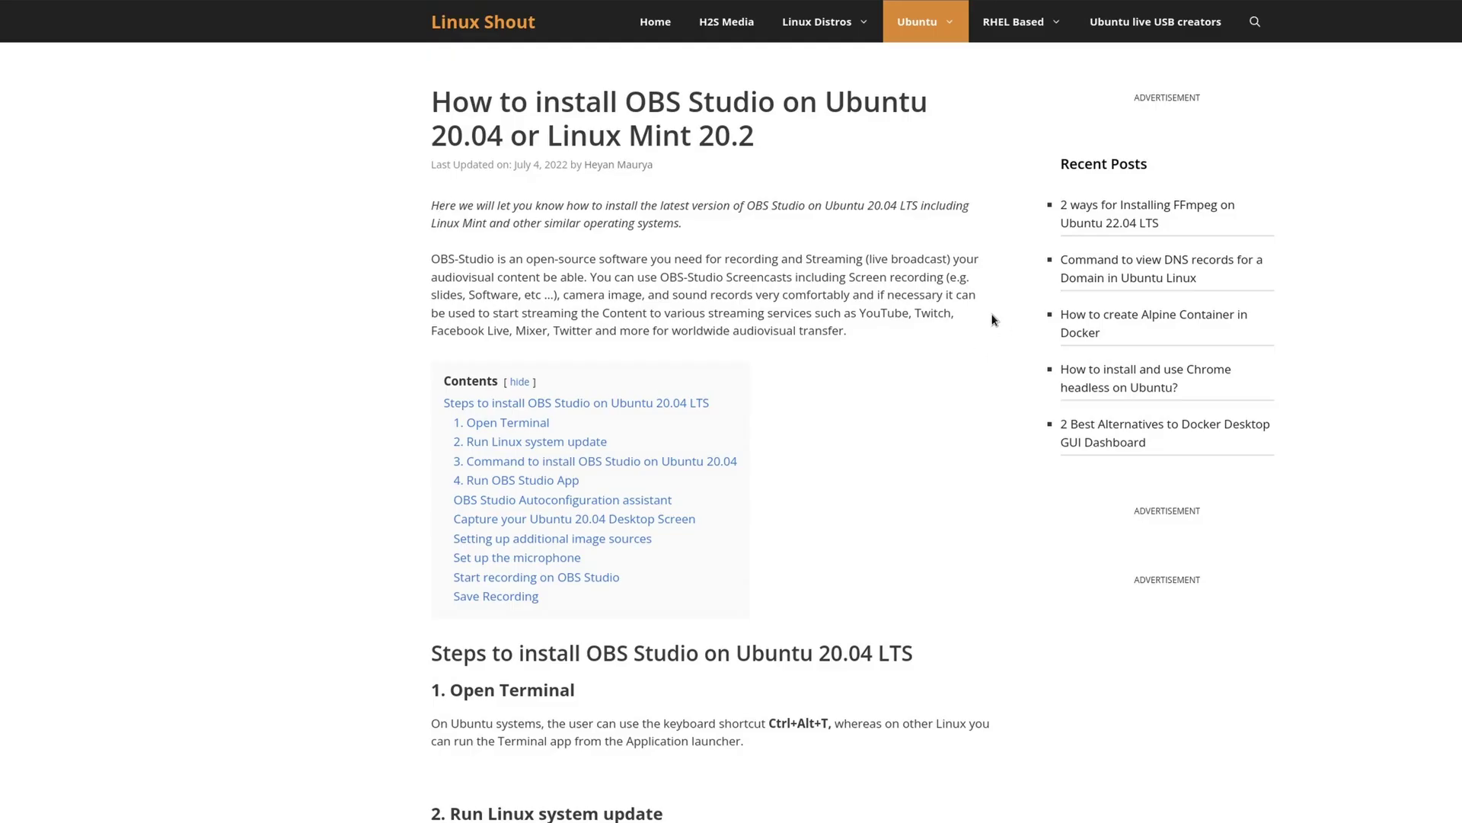
scroll(986, 319, "down", 4)
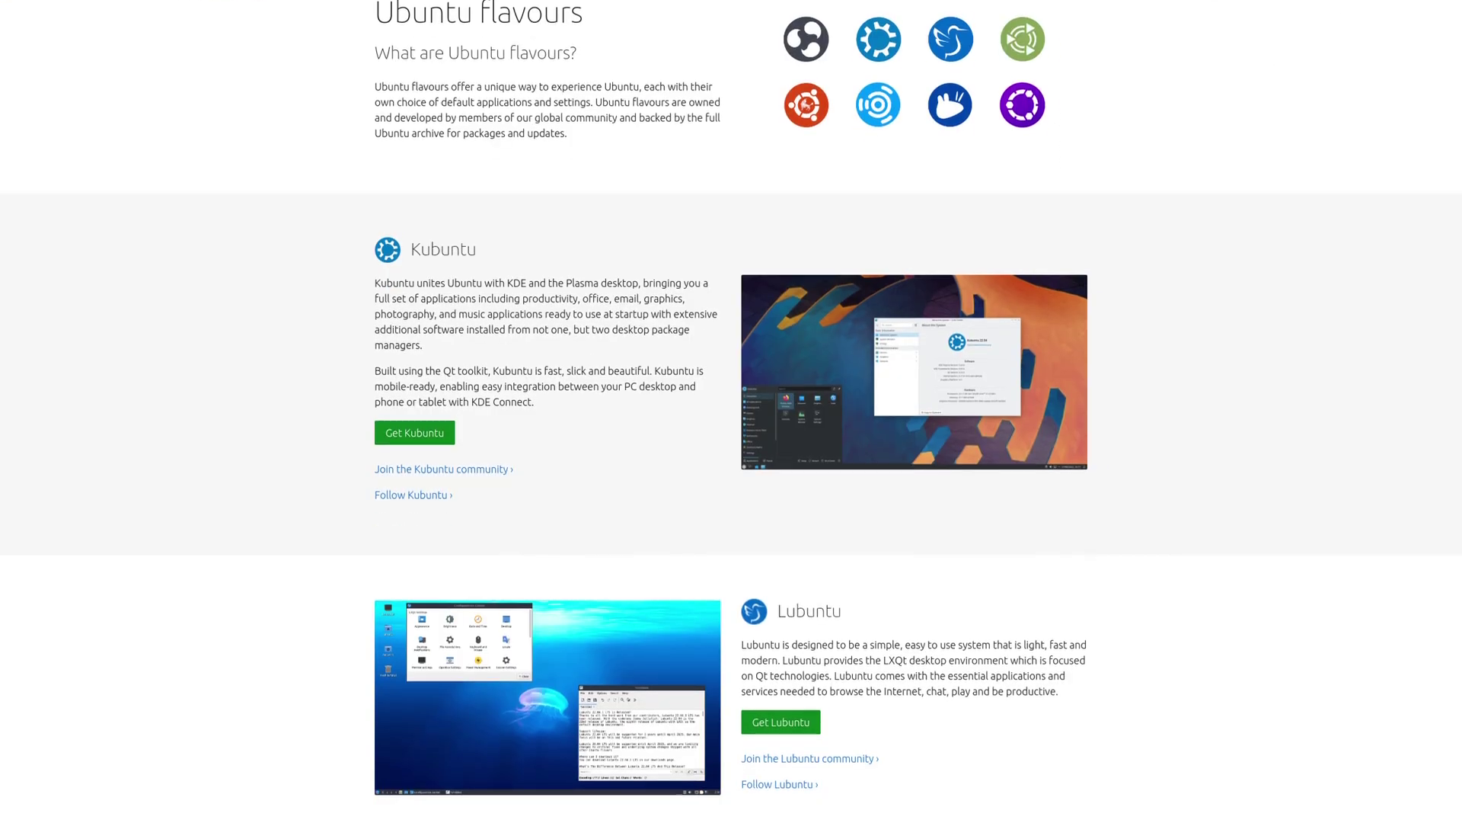
scroll(731, 411, "down", 3)
scroll(732, 411, "down", 5)
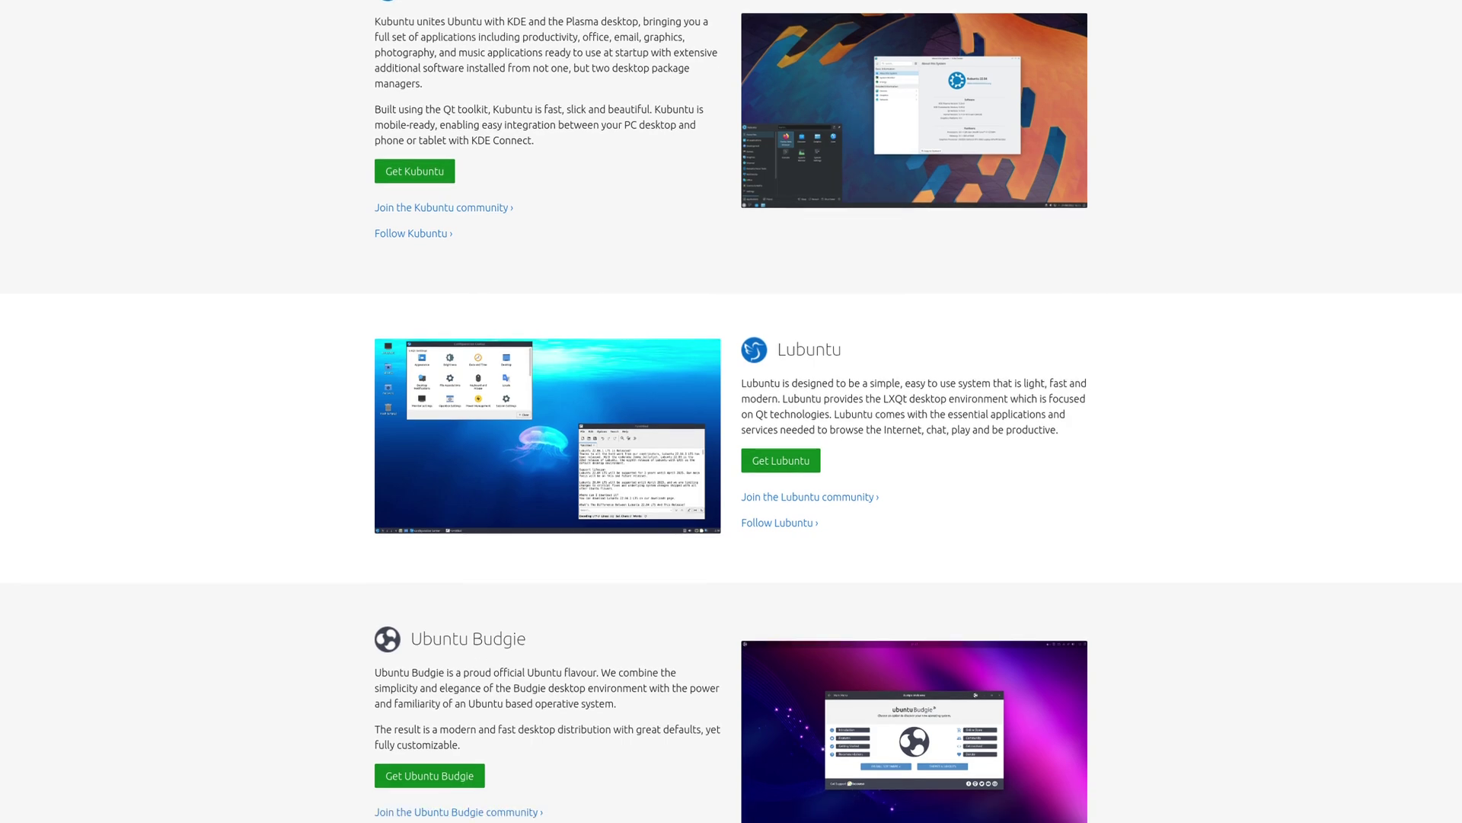
scroll(731, 411, "down", 5)
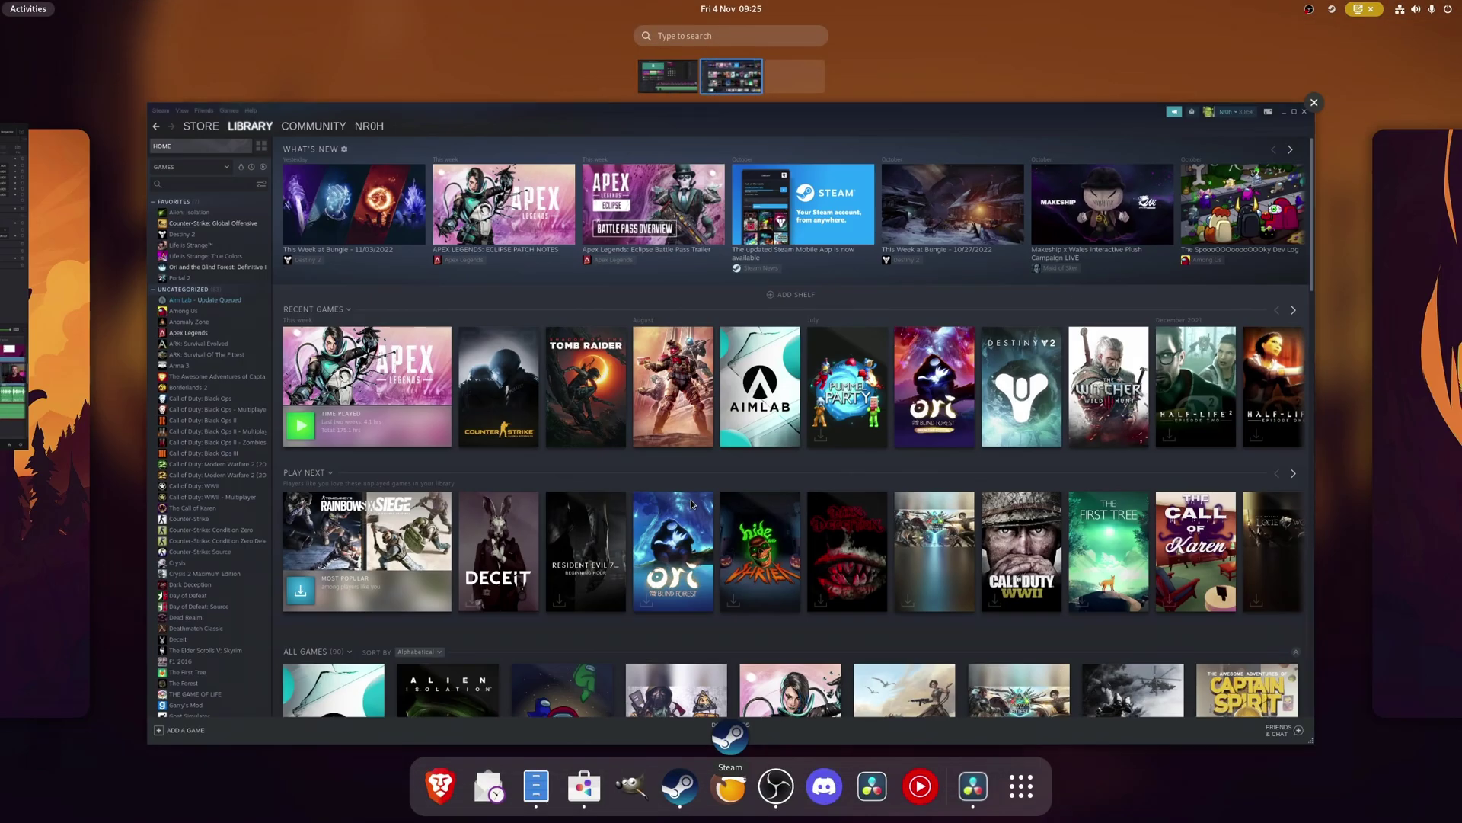
Step: Bring the Steam window up full screen from another workspace in the Activities overview
left_click(693, 502)
key("ctrl+alt+Left")
key("super")
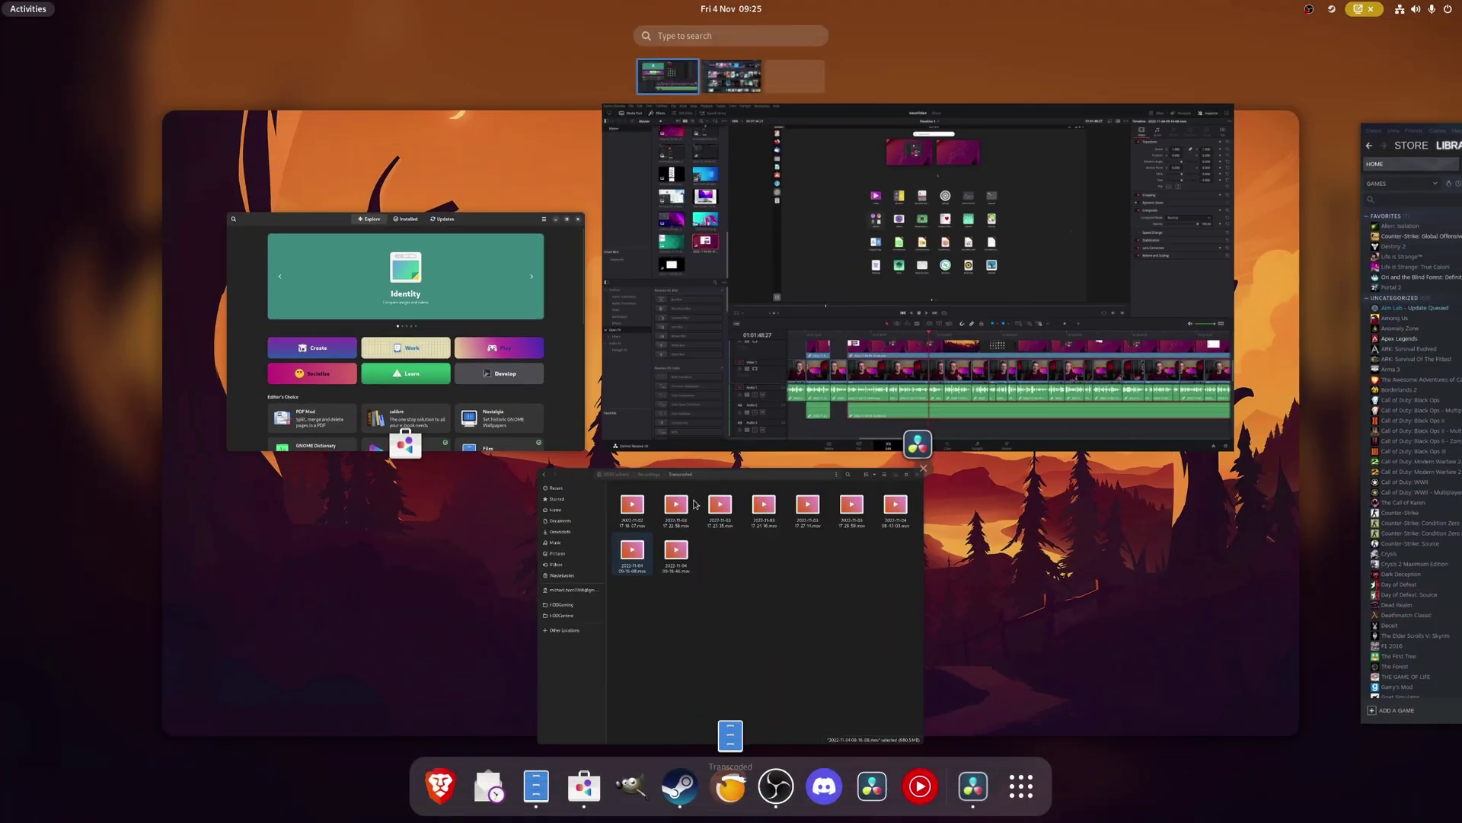
scroll(695, 503, "down", 1)
left_click(691, 500)
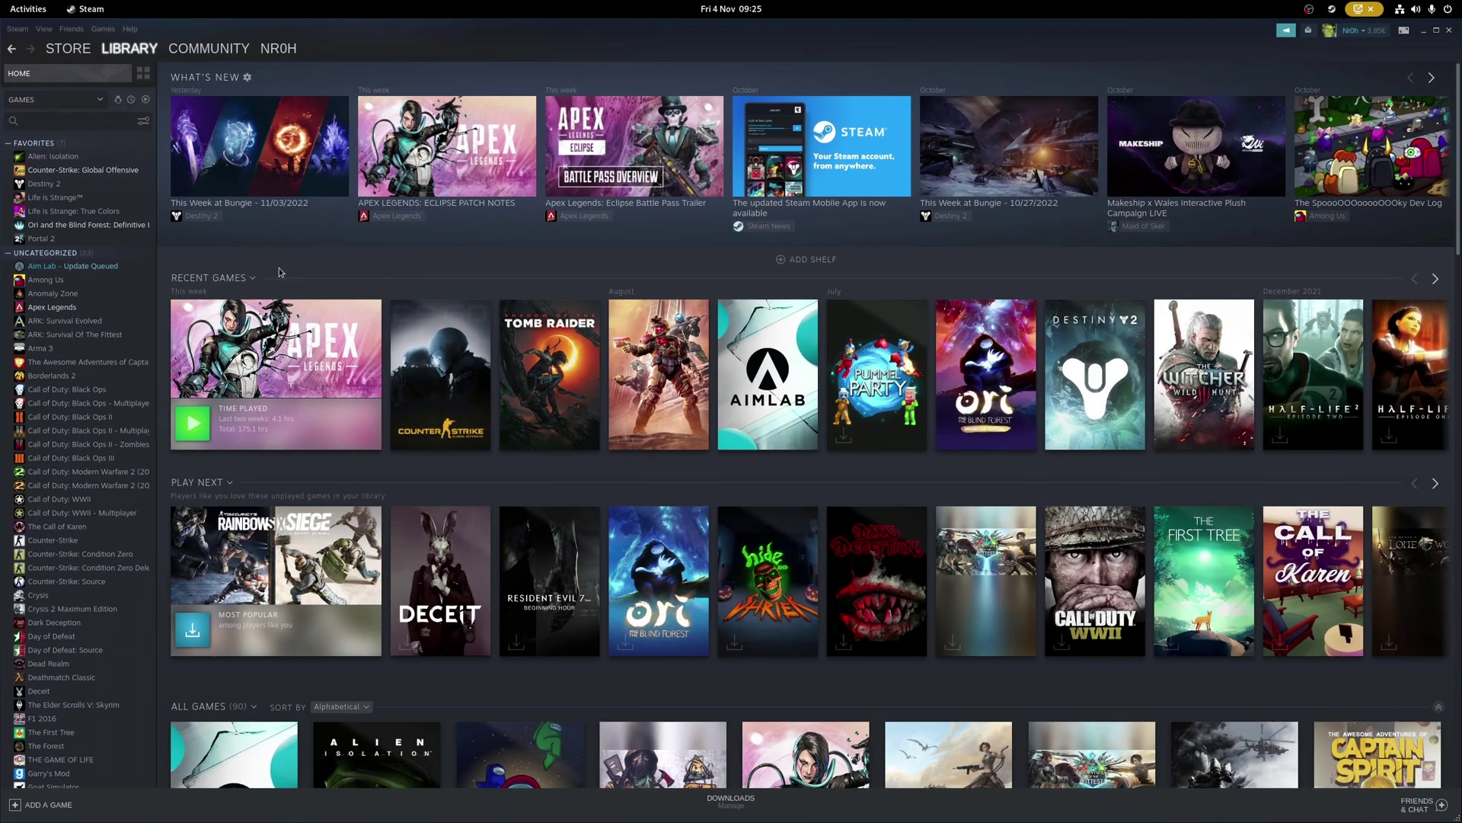
Step: Open the empty desktop's context menu, then expand the sound output devices in quick settings
key("ctrl+alt+Right")
right_click(1205, 85)
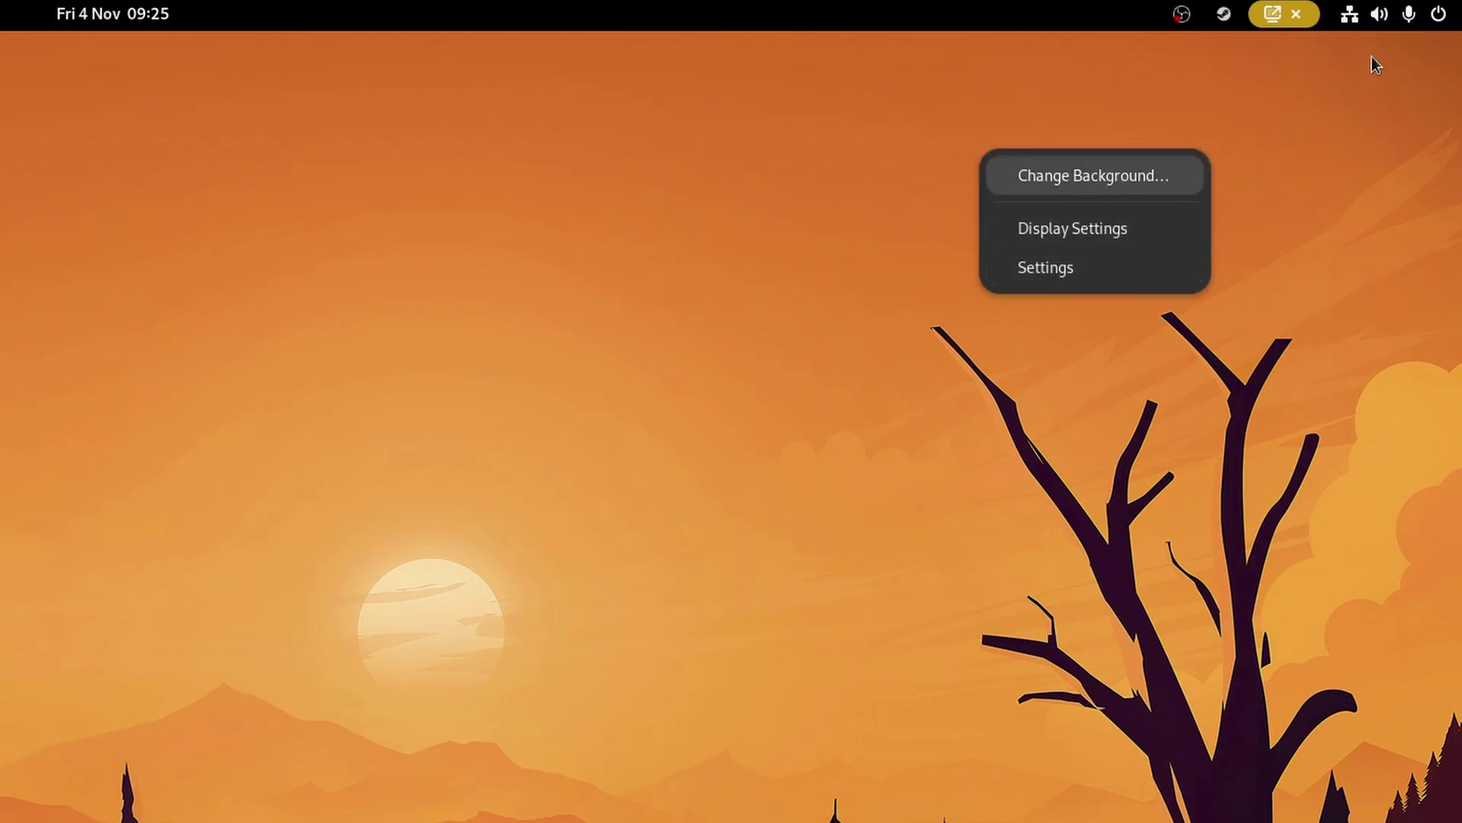
left_click(1387, 14)
left_click(1408, 134)
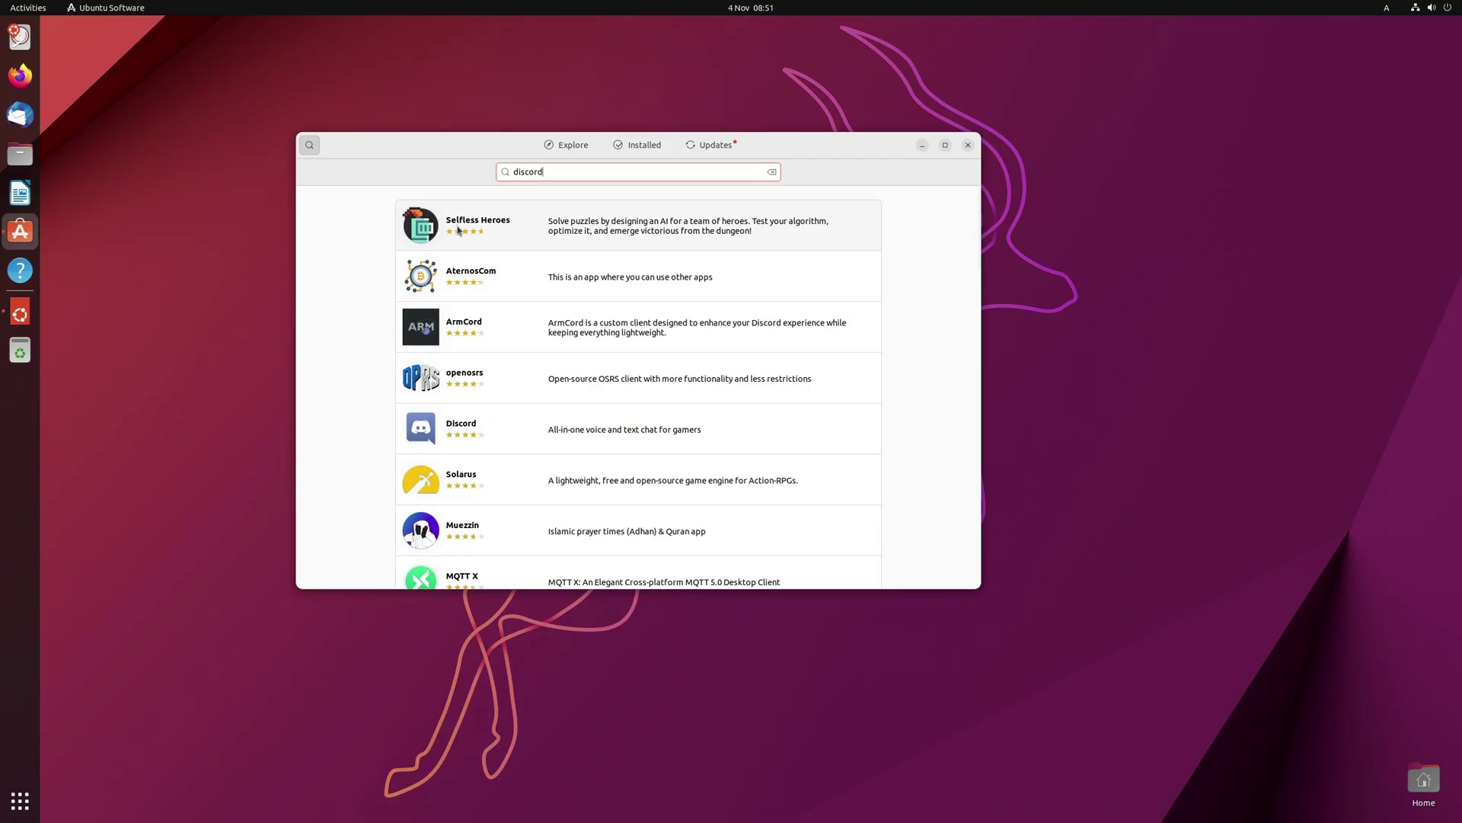
Step: Open Discord's details page, then read the onlinux.systems 'How to Disable Snap on Ubuntu 22.04' article
left_click(593, 416)
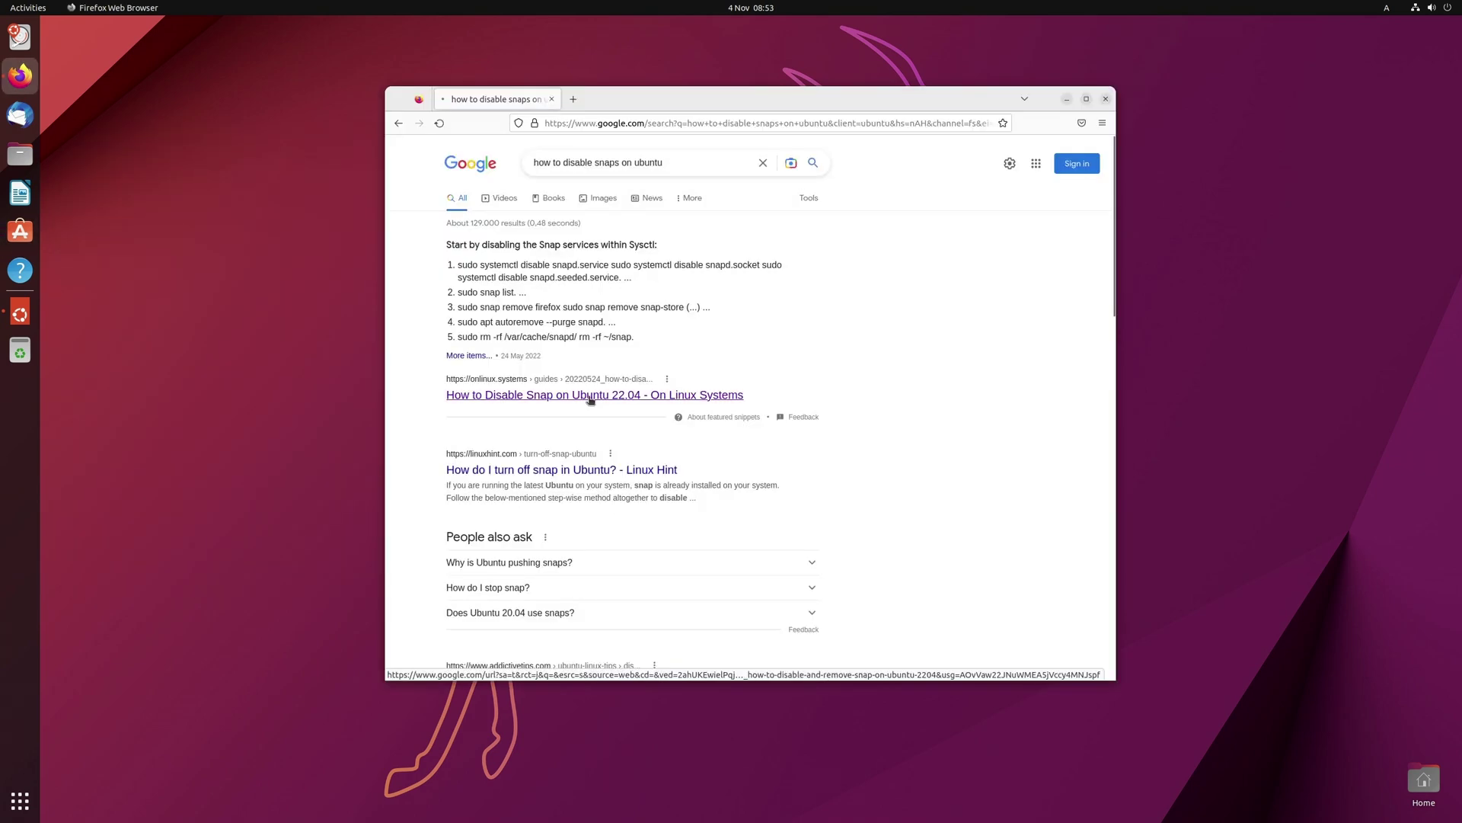
left_click(590, 398)
scroll(652, 394, "down", 10)
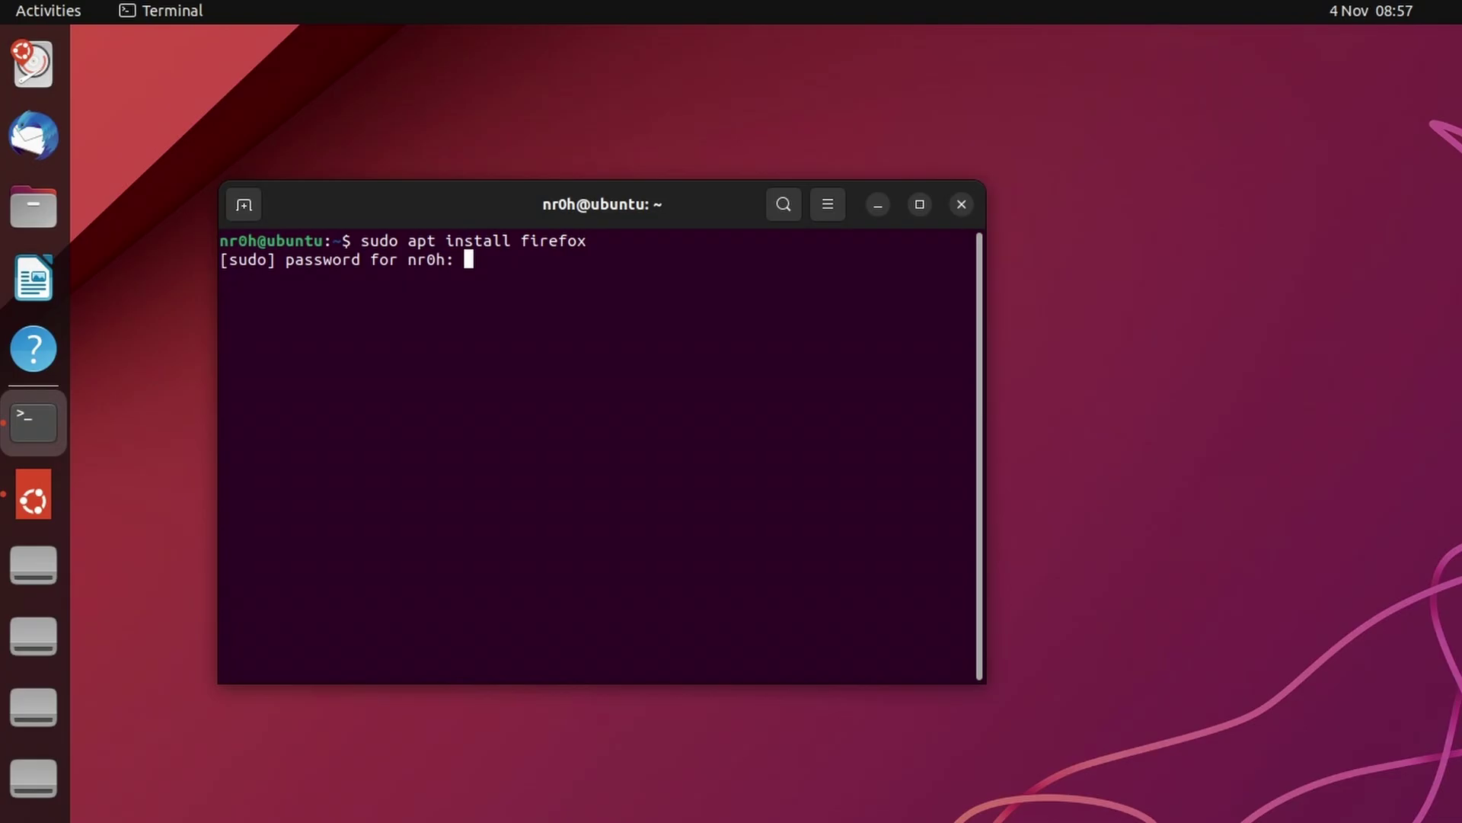
Step: Authorize 'sudo apt install firefox', highlight the new firefox and snapd packages, then run 'sudo apt search rocm'
key("Return")
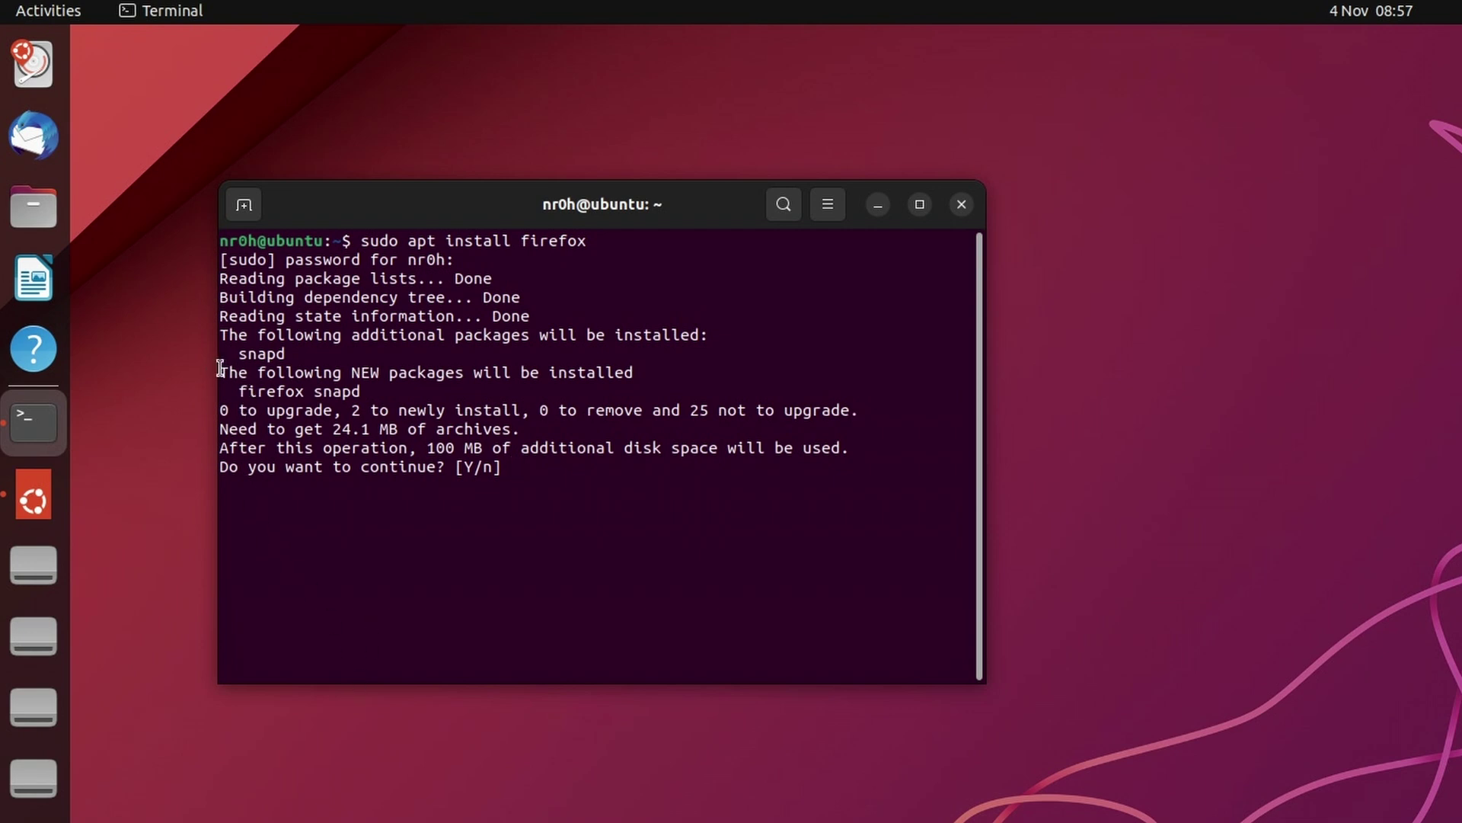
left_click_drag(259, 376, 365, 386)
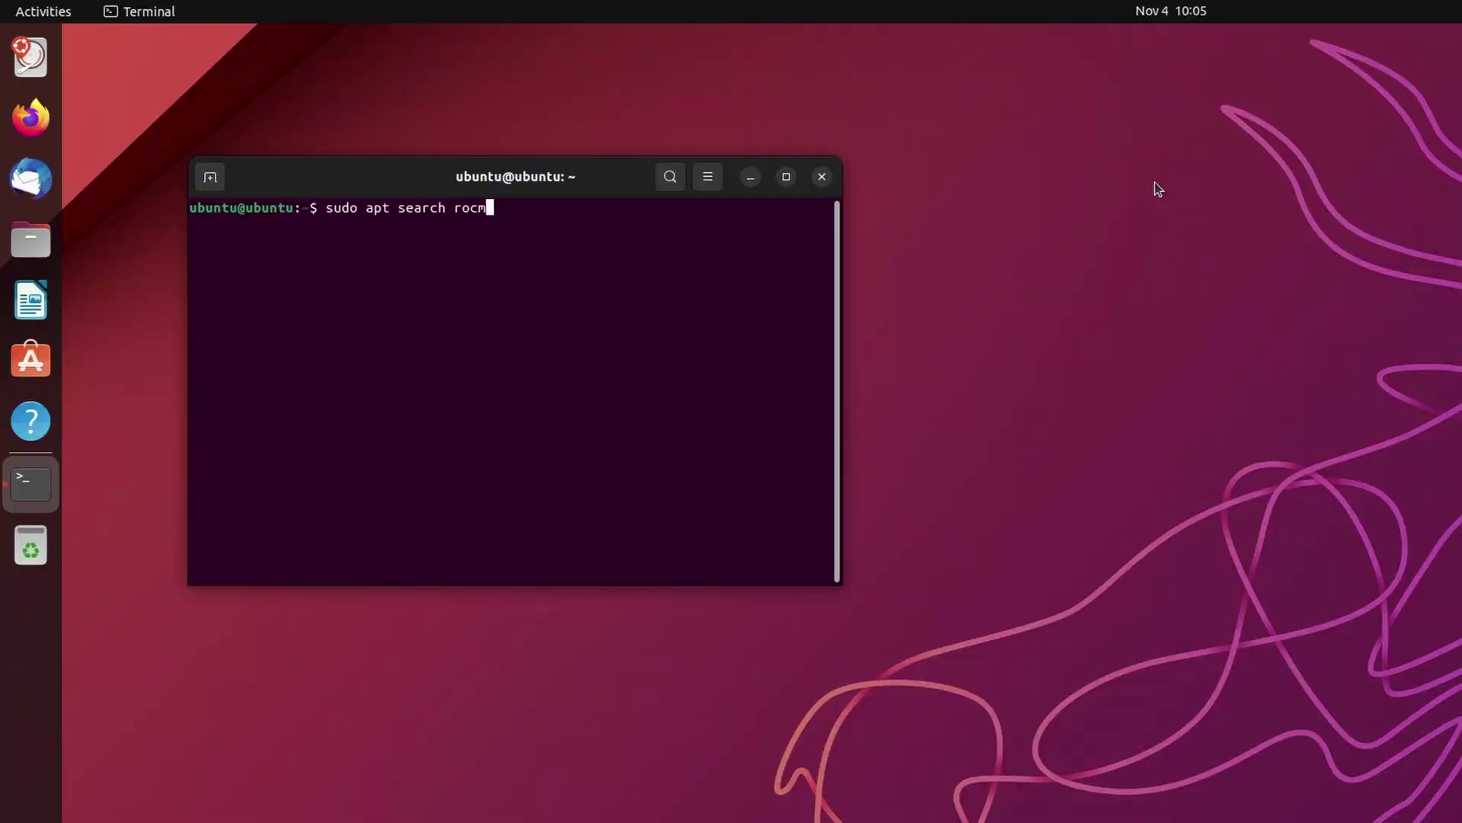
key("Return")
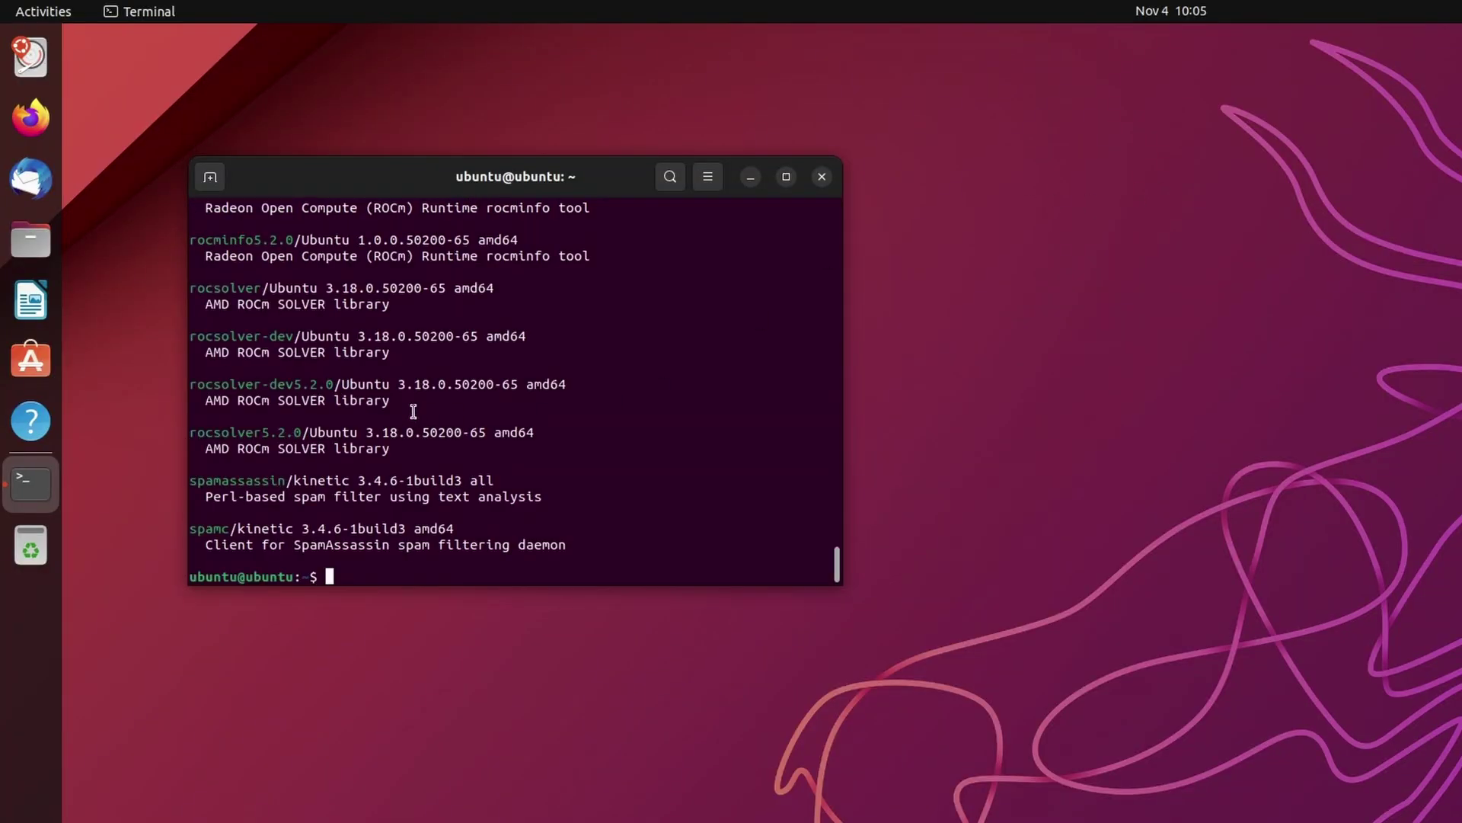
scroll(340, 305, "up", 1)
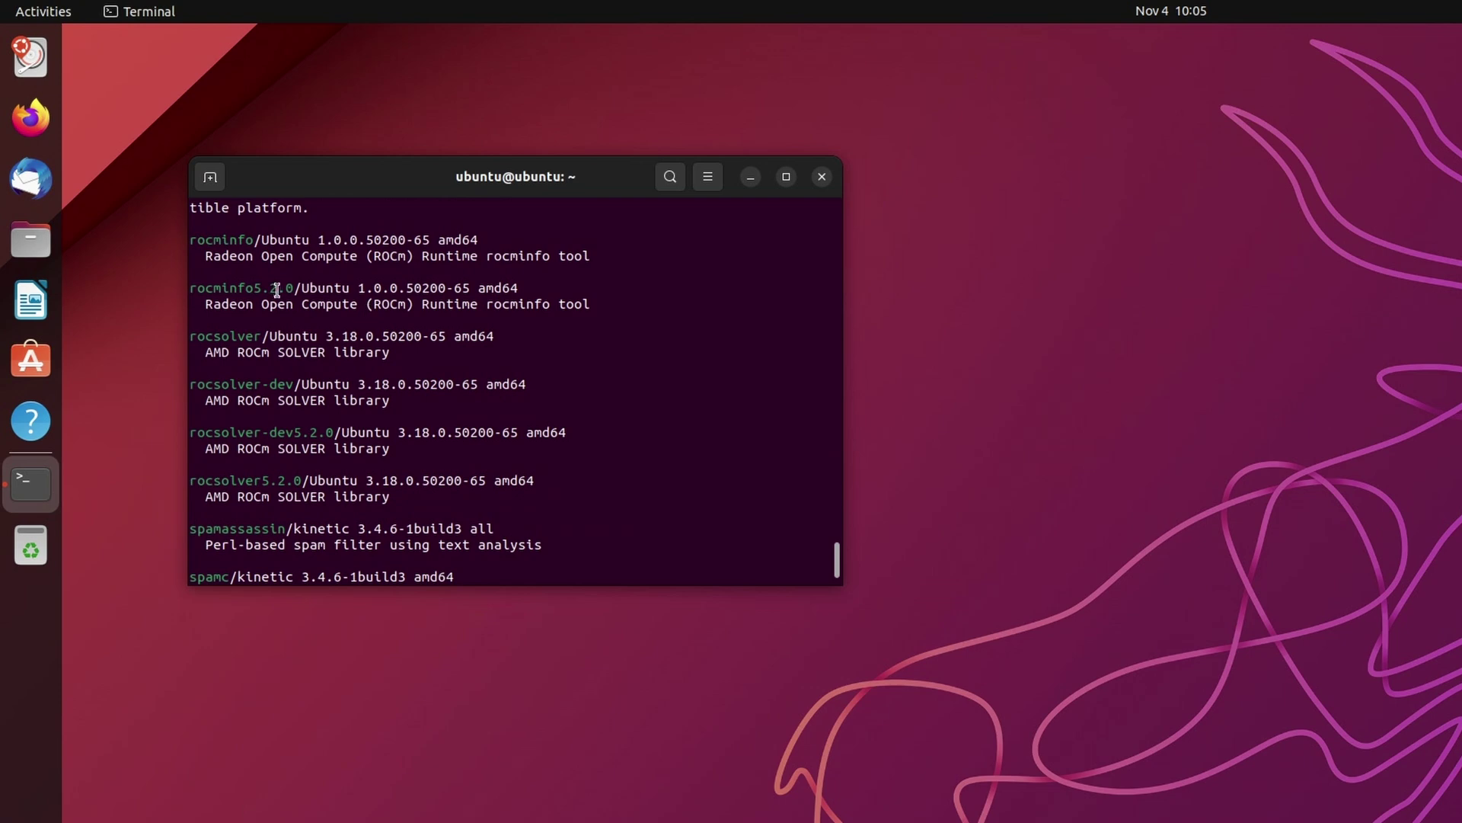
scroll(302, 305, "up", 1)
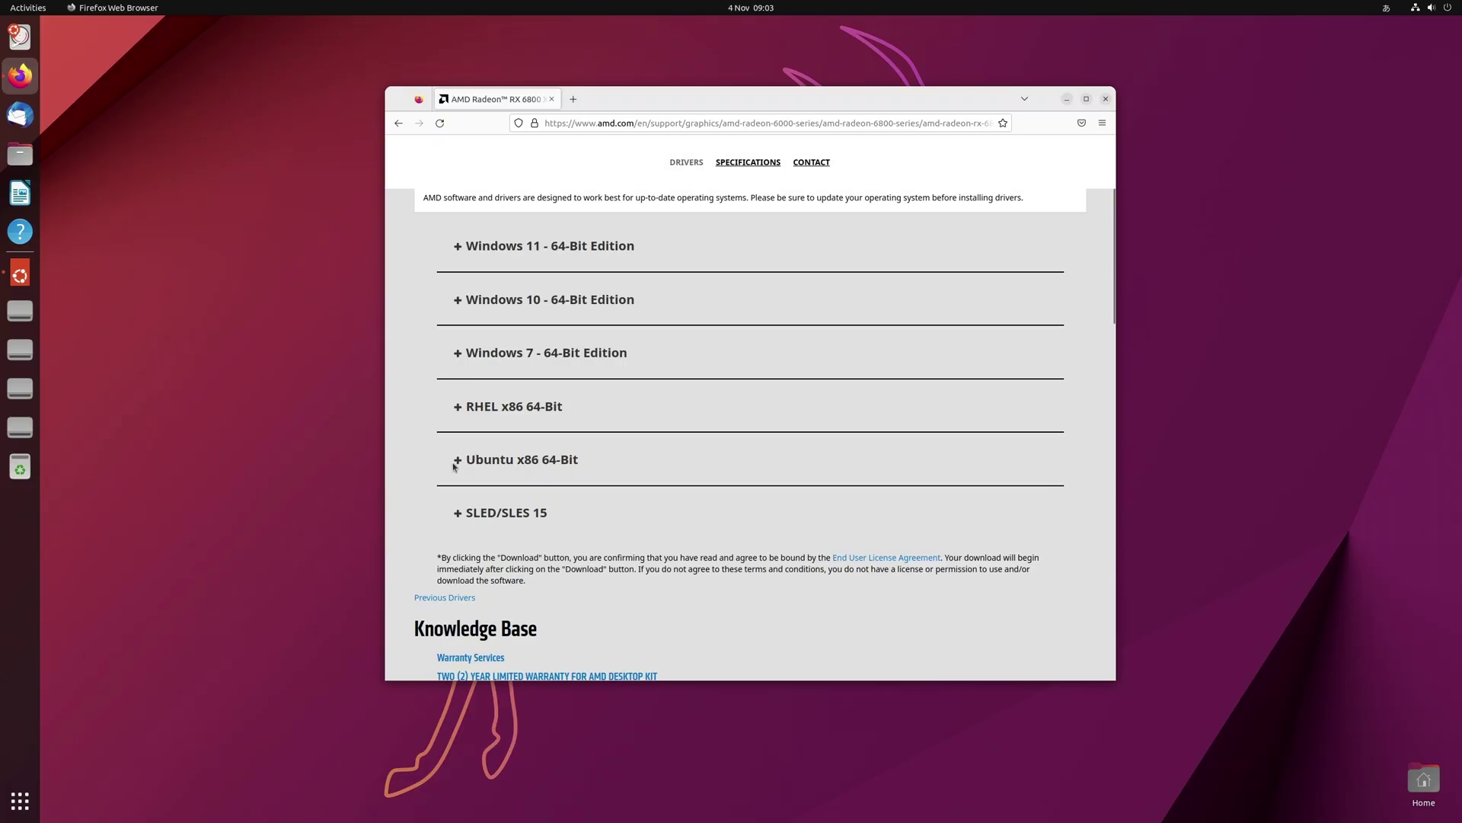
Step: Expand the '+ Ubuntu x86 64-Bit' section on the AMD Radeon RX 6800 driver page
left_click(456, 462)
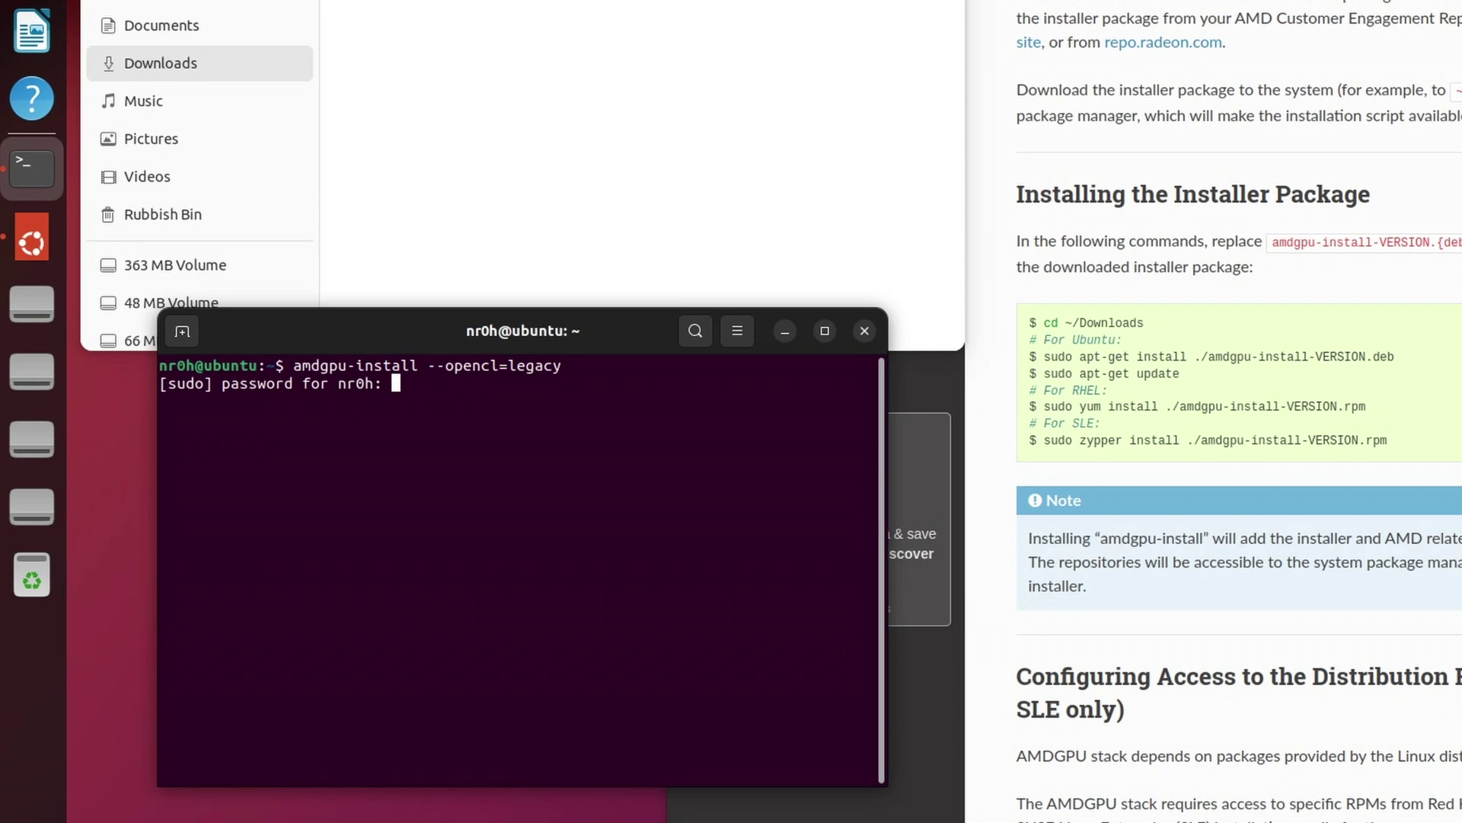
Step: Enter the sudo password for 'amdgpu-install --opencl=legacy', which fails without the dialog package
key("Return")
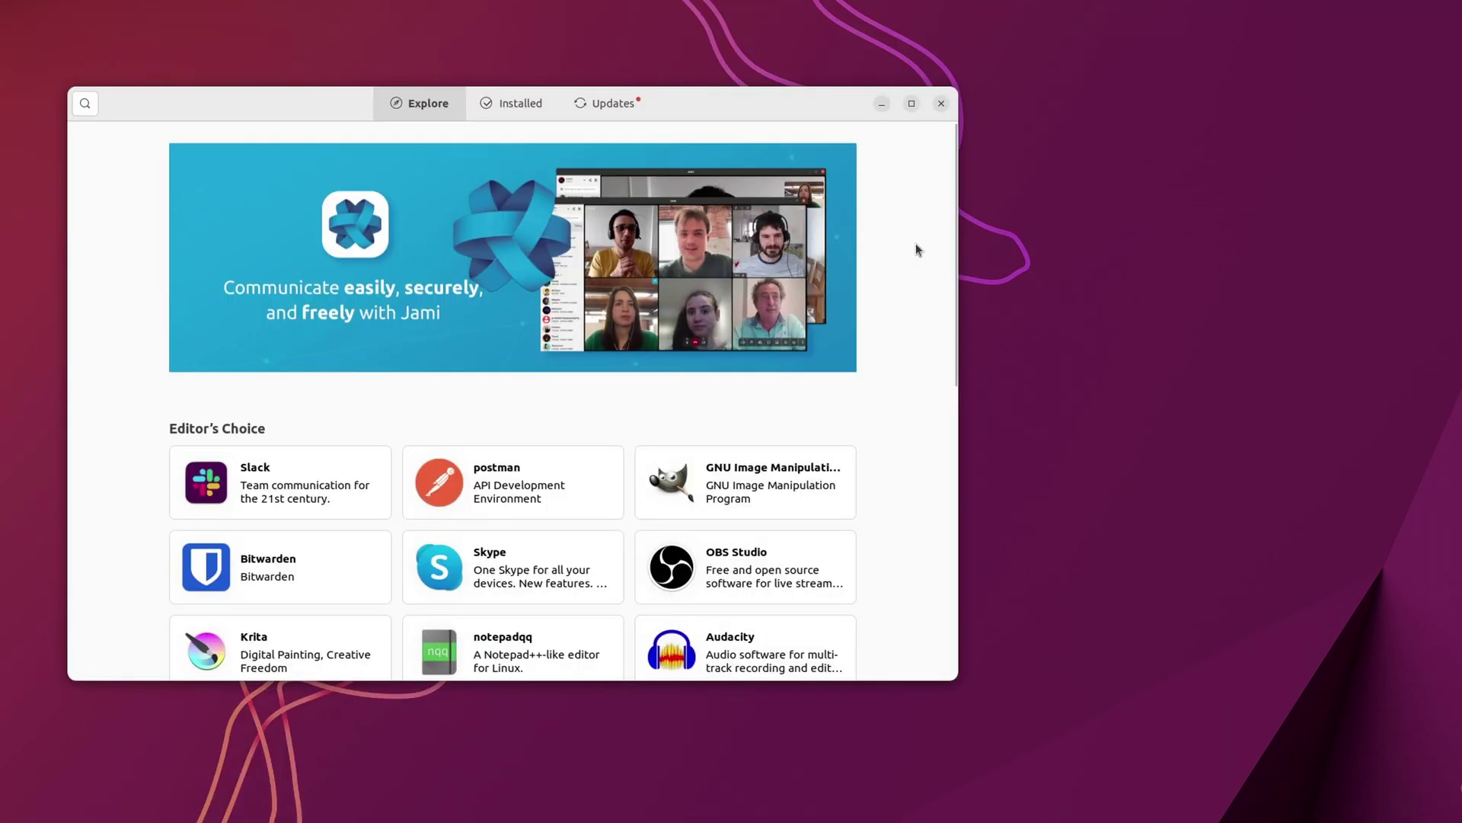
Step: Scroll the Ubuntu Software Explore page down to the Categories section
scroll(915, 243, "down", 10)
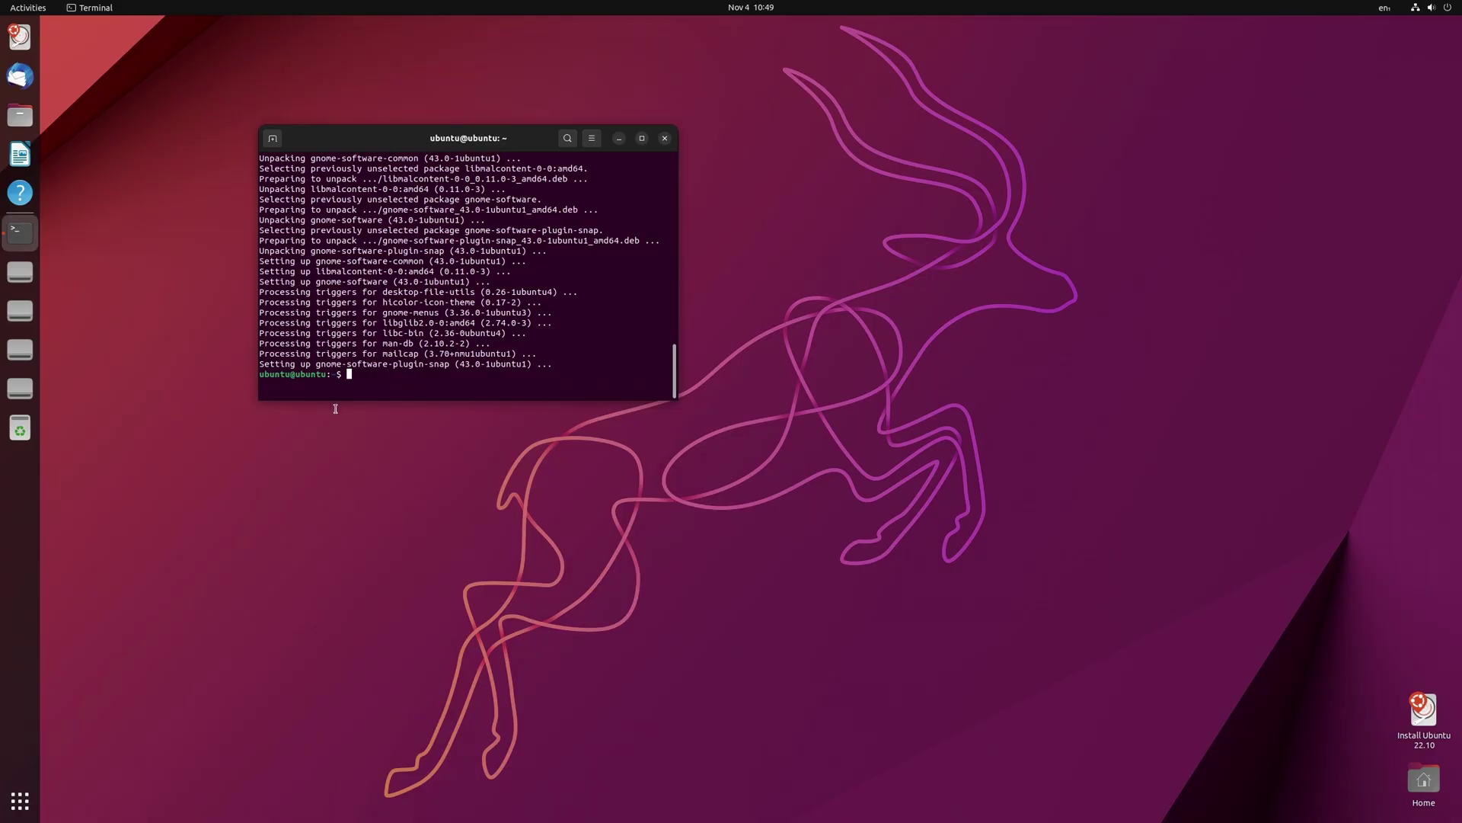
Step: Launch Software from page 2 of the app grid and place its window beside the terminal
left_click(20, 800)
scroll(669, 528, "down", 1)
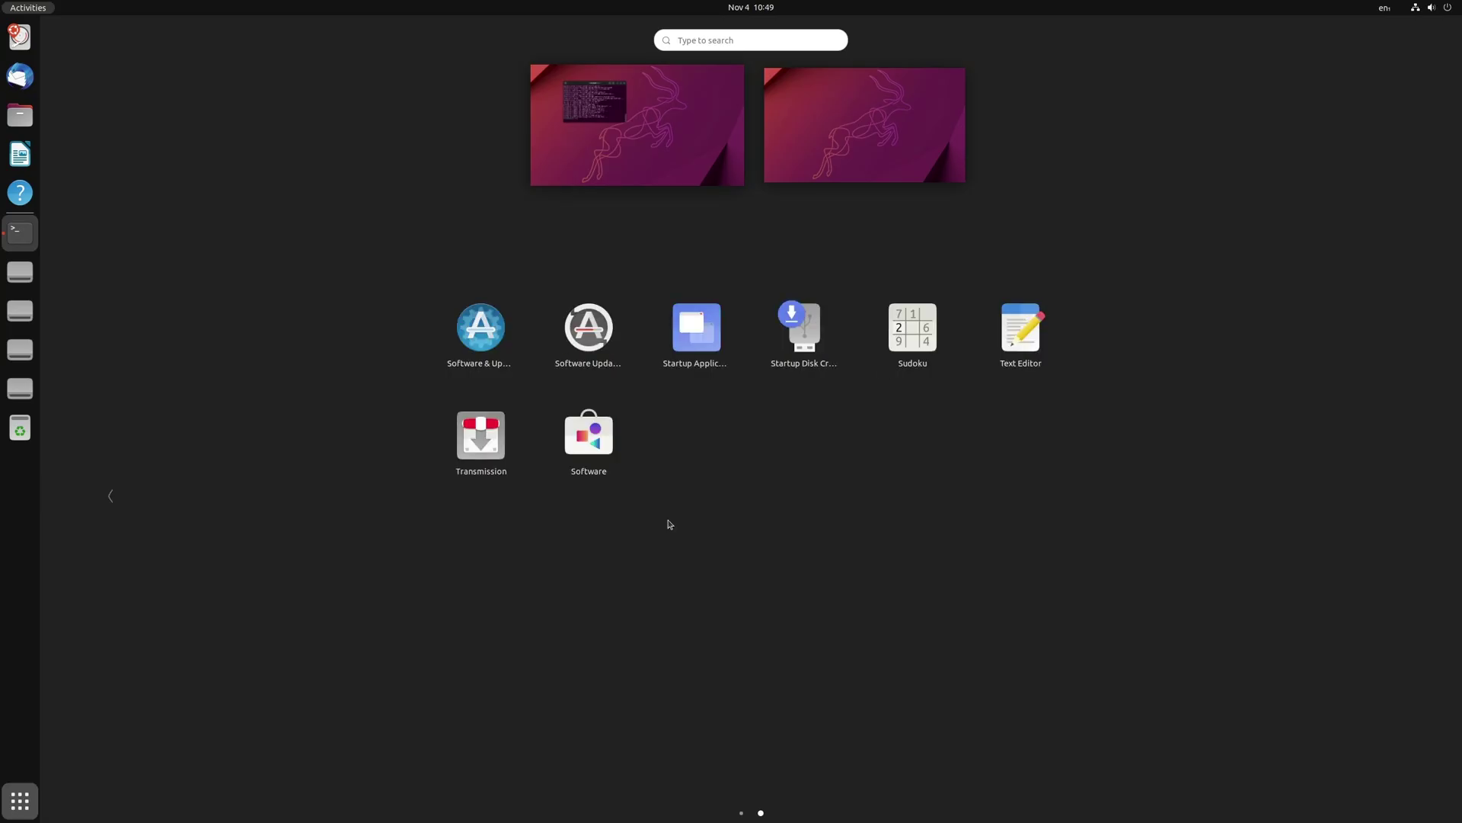
left_click(624, 479)
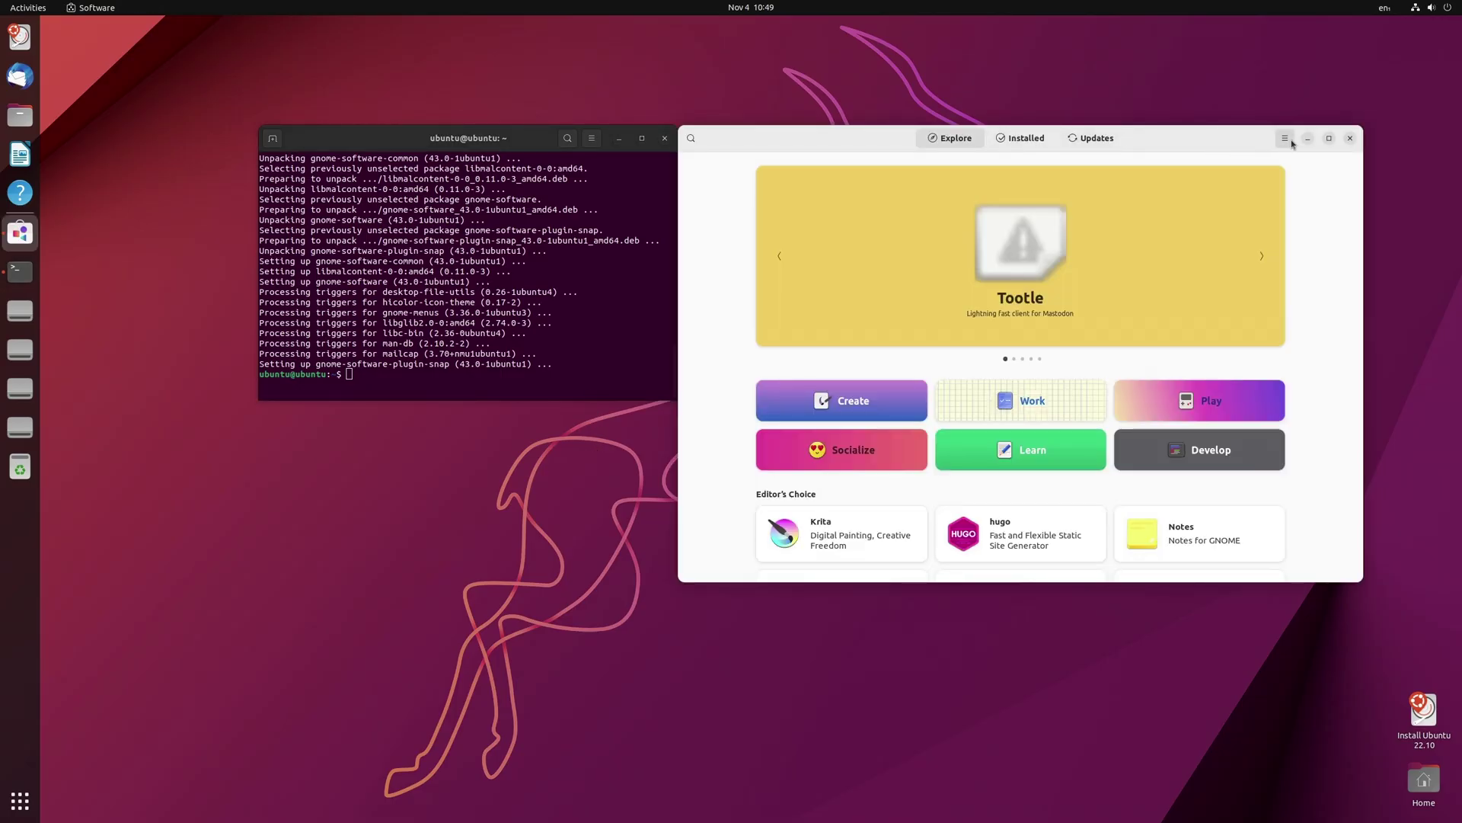
mouse_move(1130, 145)
left_mouse_down()
mouse_move(1059, 170)
mouse_move(1139, 131)
left_mouse_up()
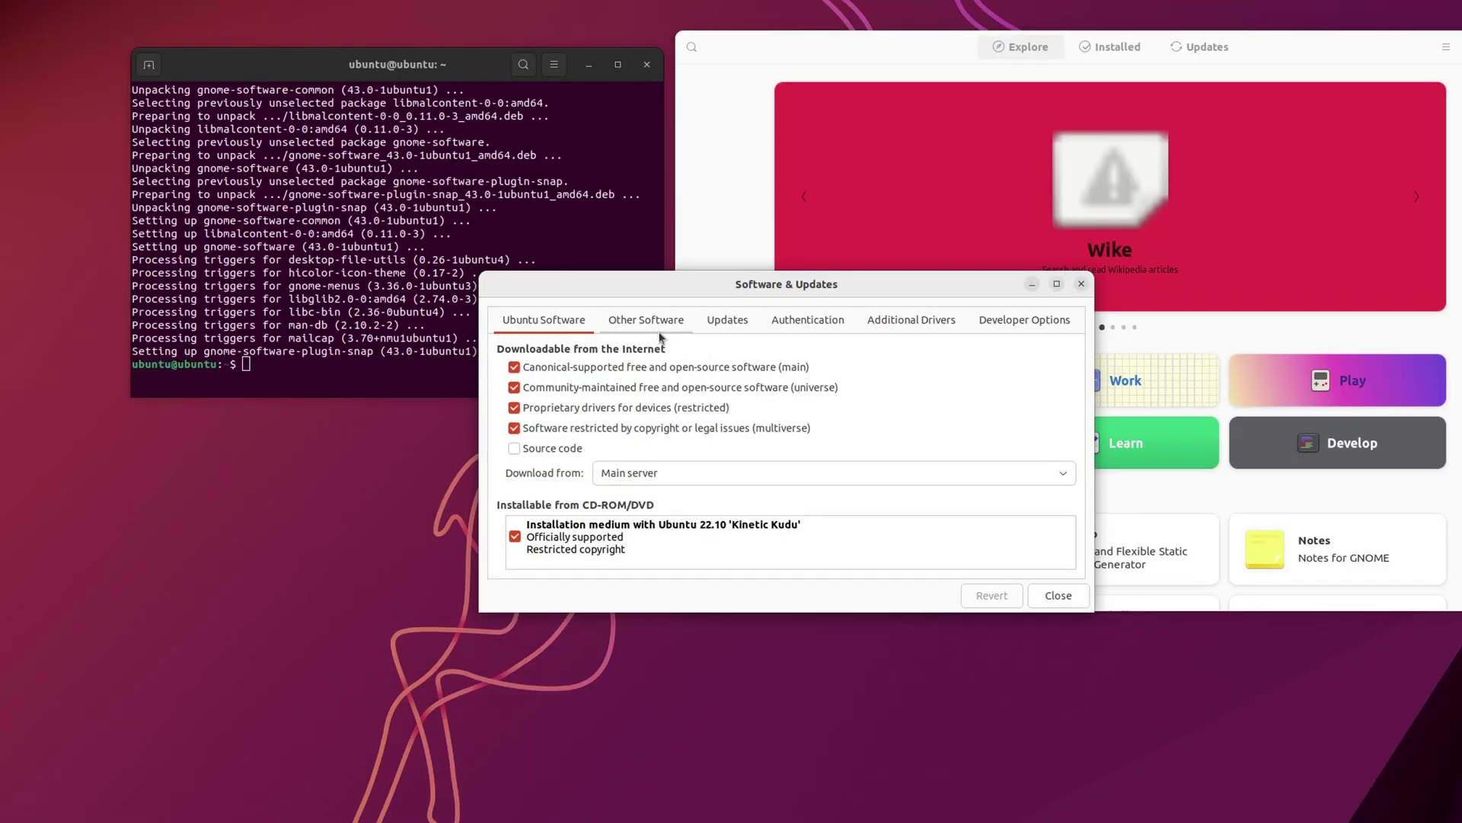
Step: Step through the Other Software, Updates, Authentication and Additional Drivers tabs of Software & Updates
left_click(661, 328)
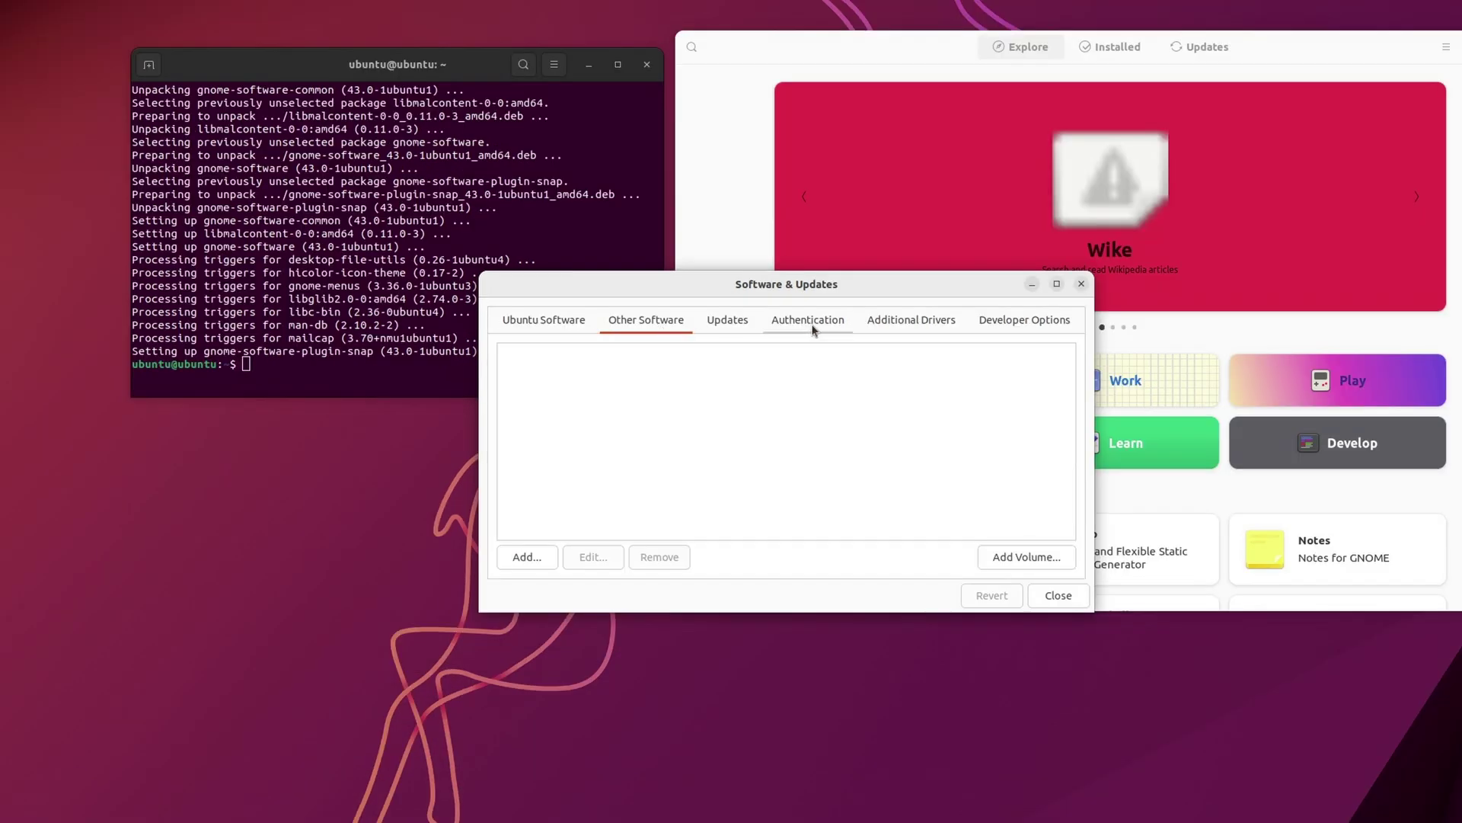
left_click(731, 321)
left_click(809, 326)
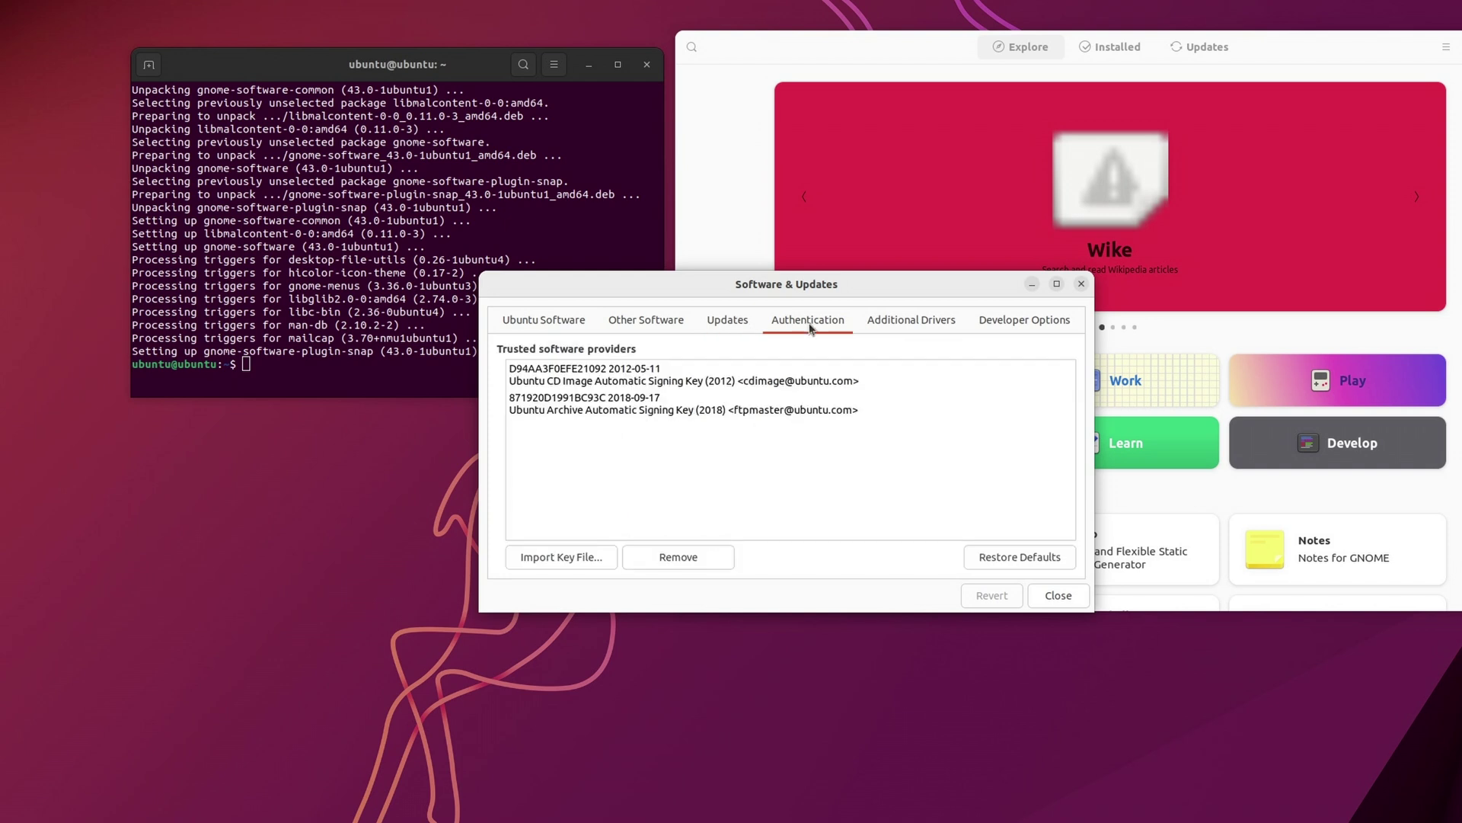
left_click(877, 328)
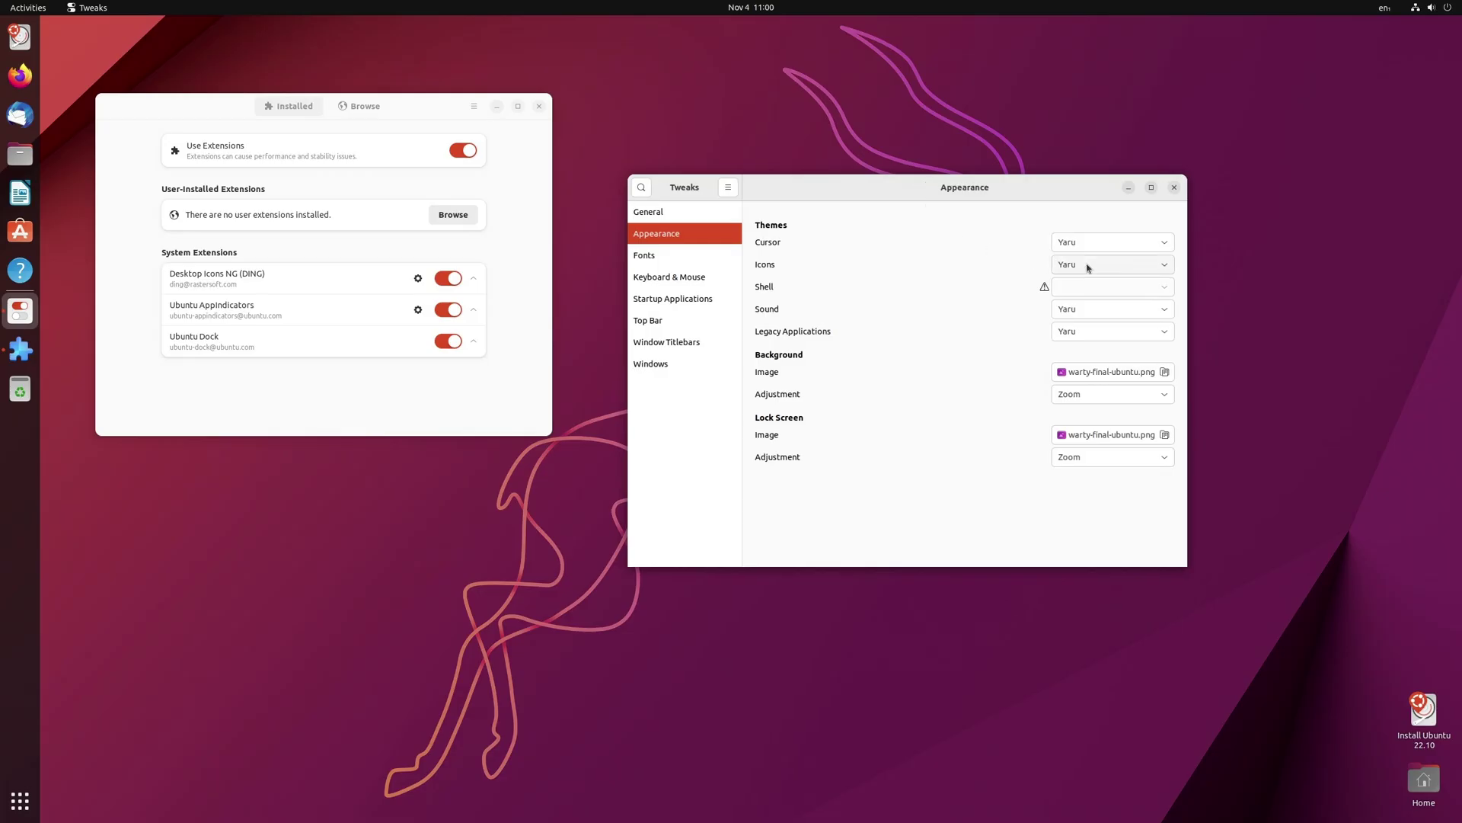
Step: Set the icon theme to Adwaita and switch off the Ubuntu Dock extension
left_click(1088, 266)
left_click(1097, 106)
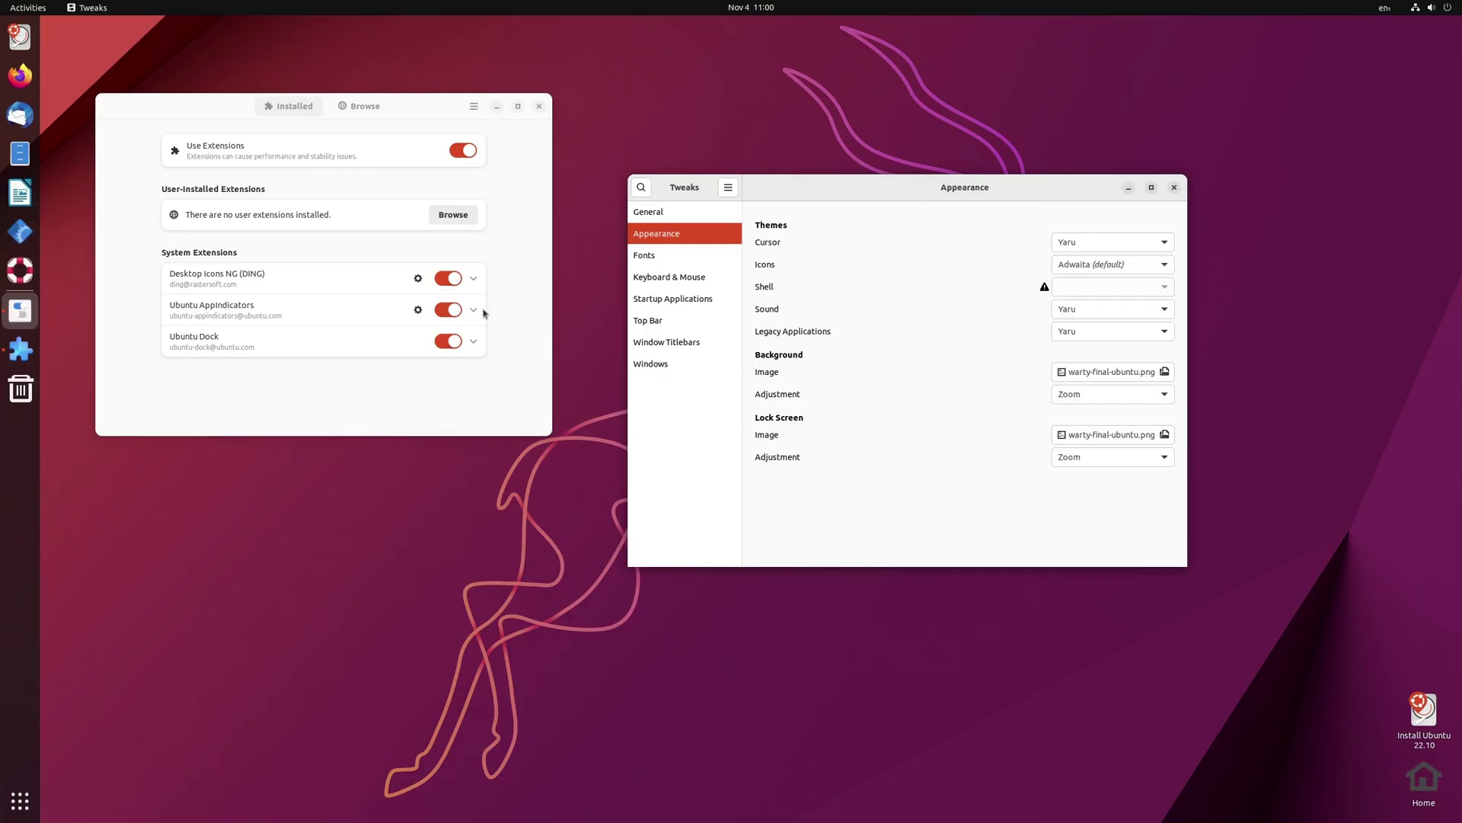
left_click(446, 340)
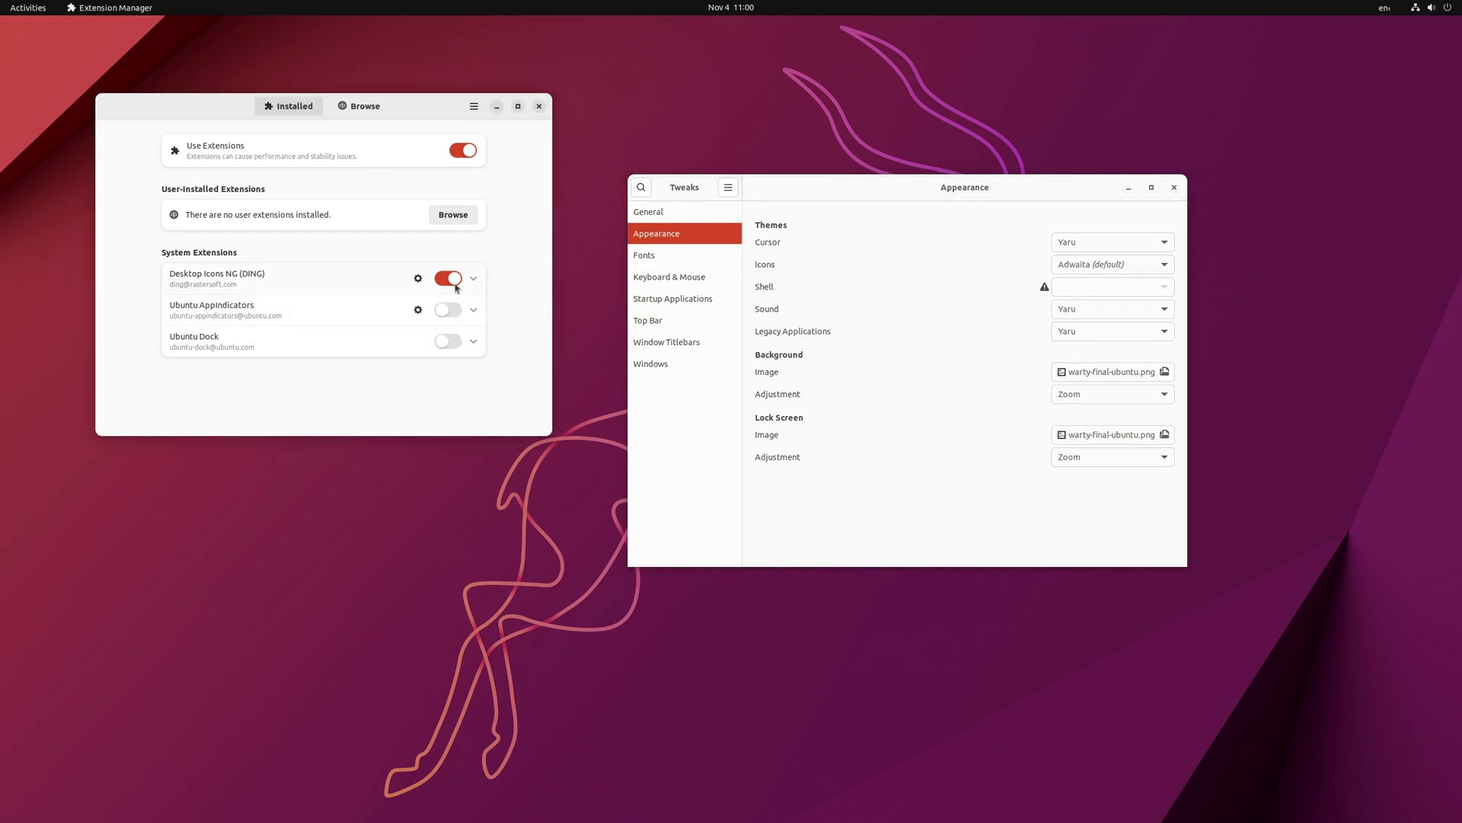
Step: Open the Activities overview, then select and deselect several folders in the home folder
left_click(23, 7)
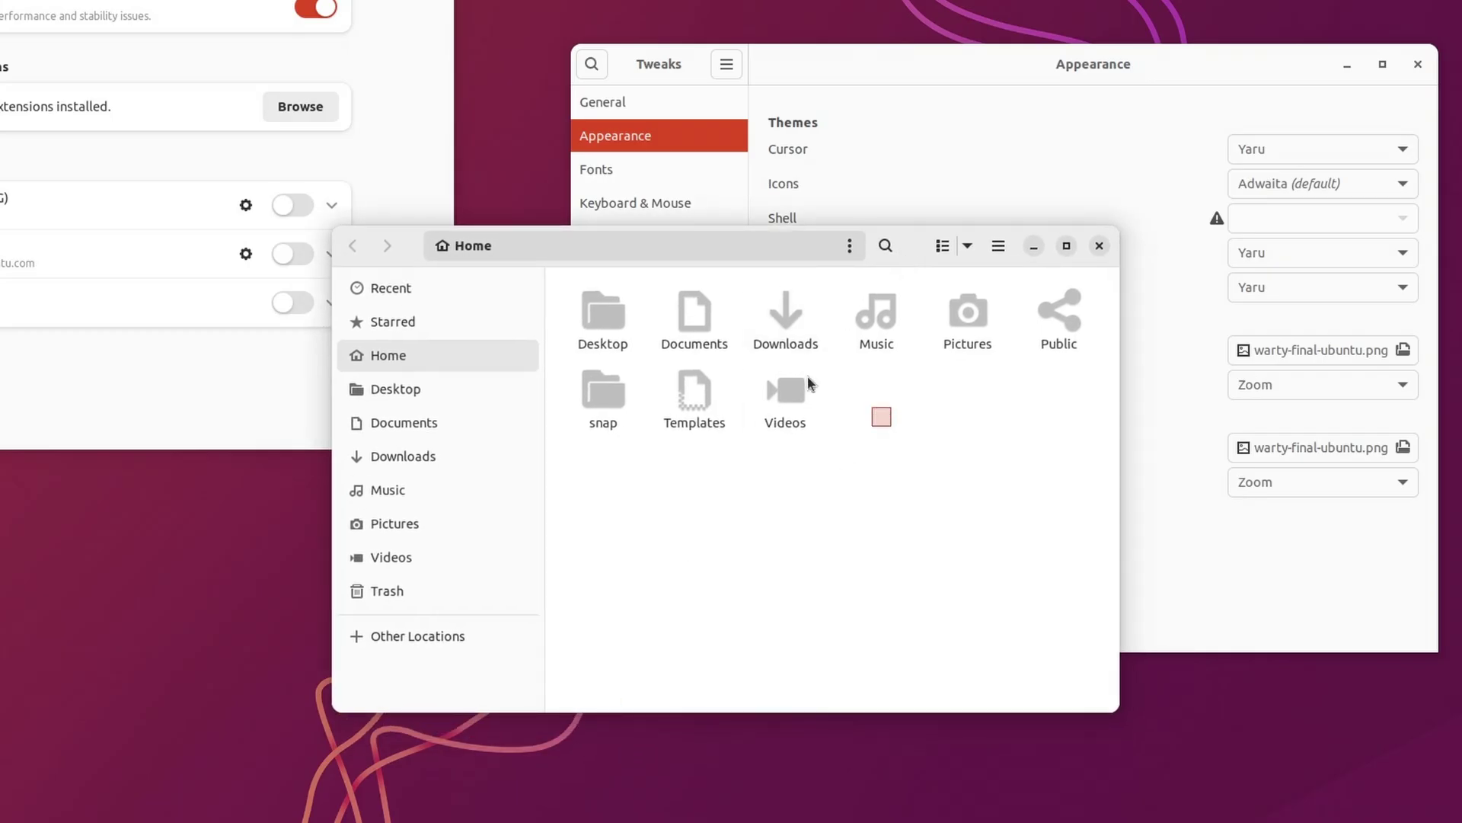
left_click_drag(808, 377, 636, 298)
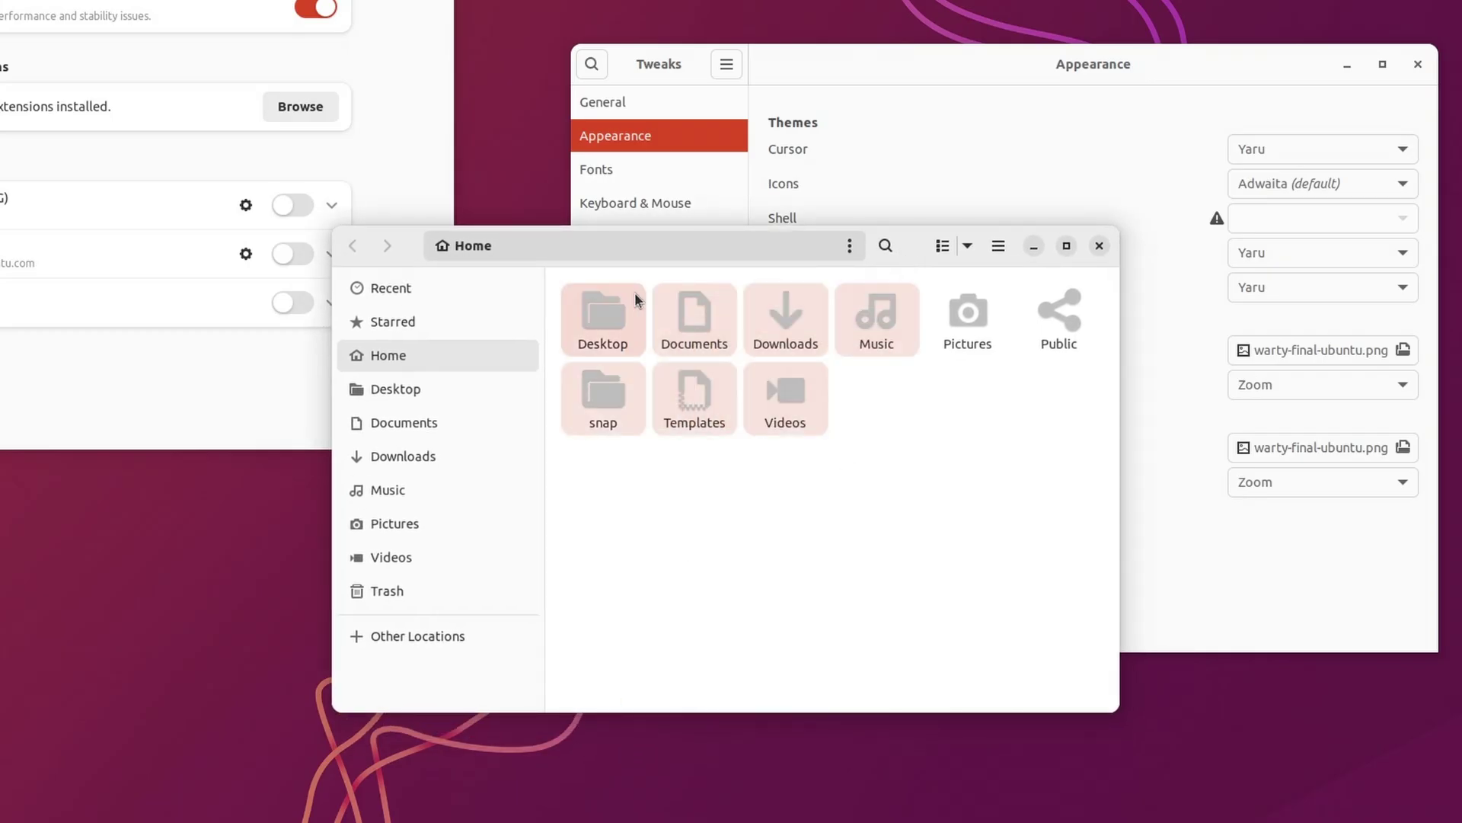
left_click_drag(1040, 454, 812, 341)
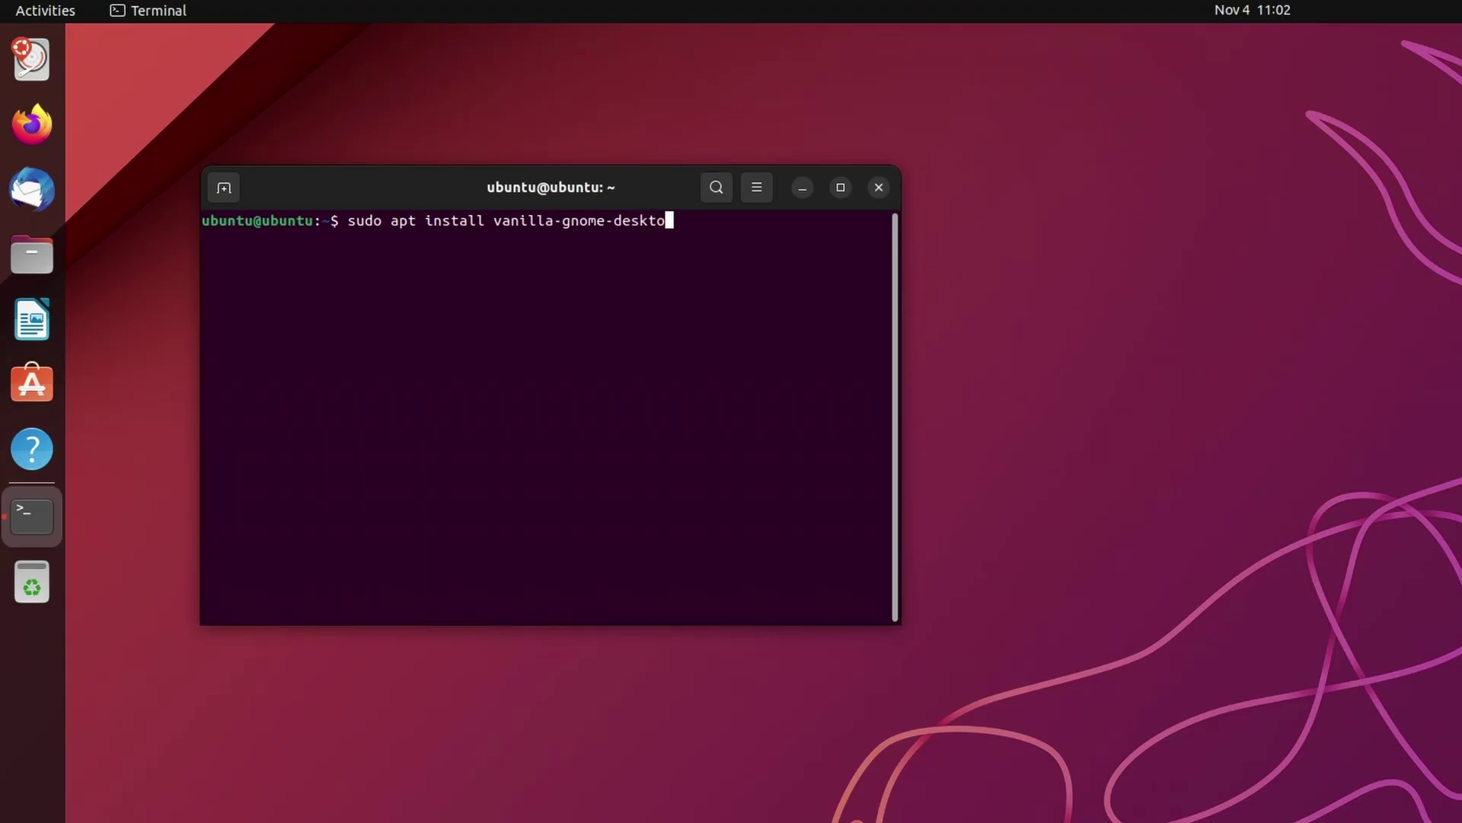
Step: Confirm the Y/n prompt so vanilla-gnome-desktop starts downloading and installing
key("Return")
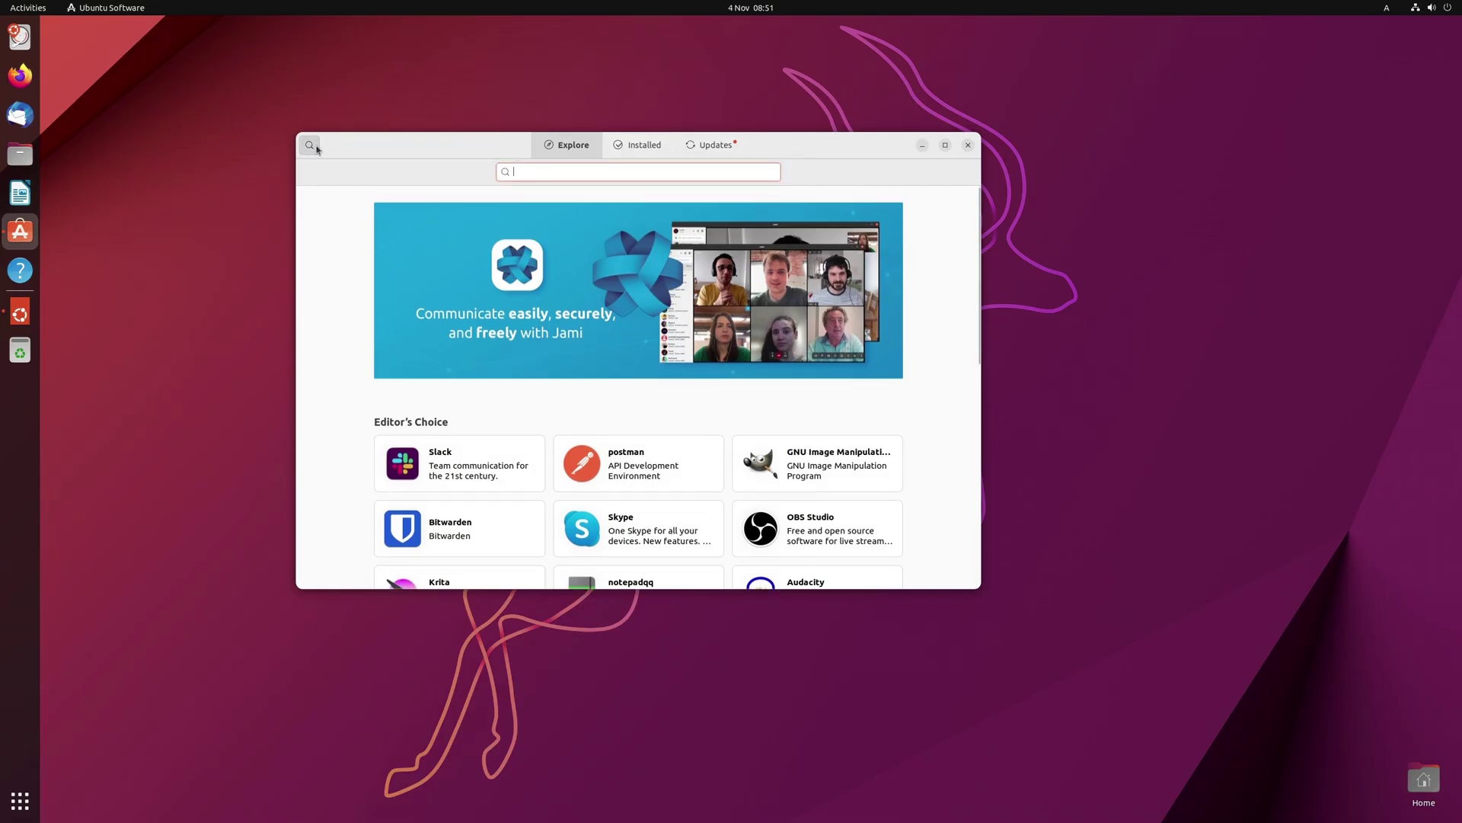
Step: Search Ubuntu Software for 'discord' and start installing the Discord app
type("discord")
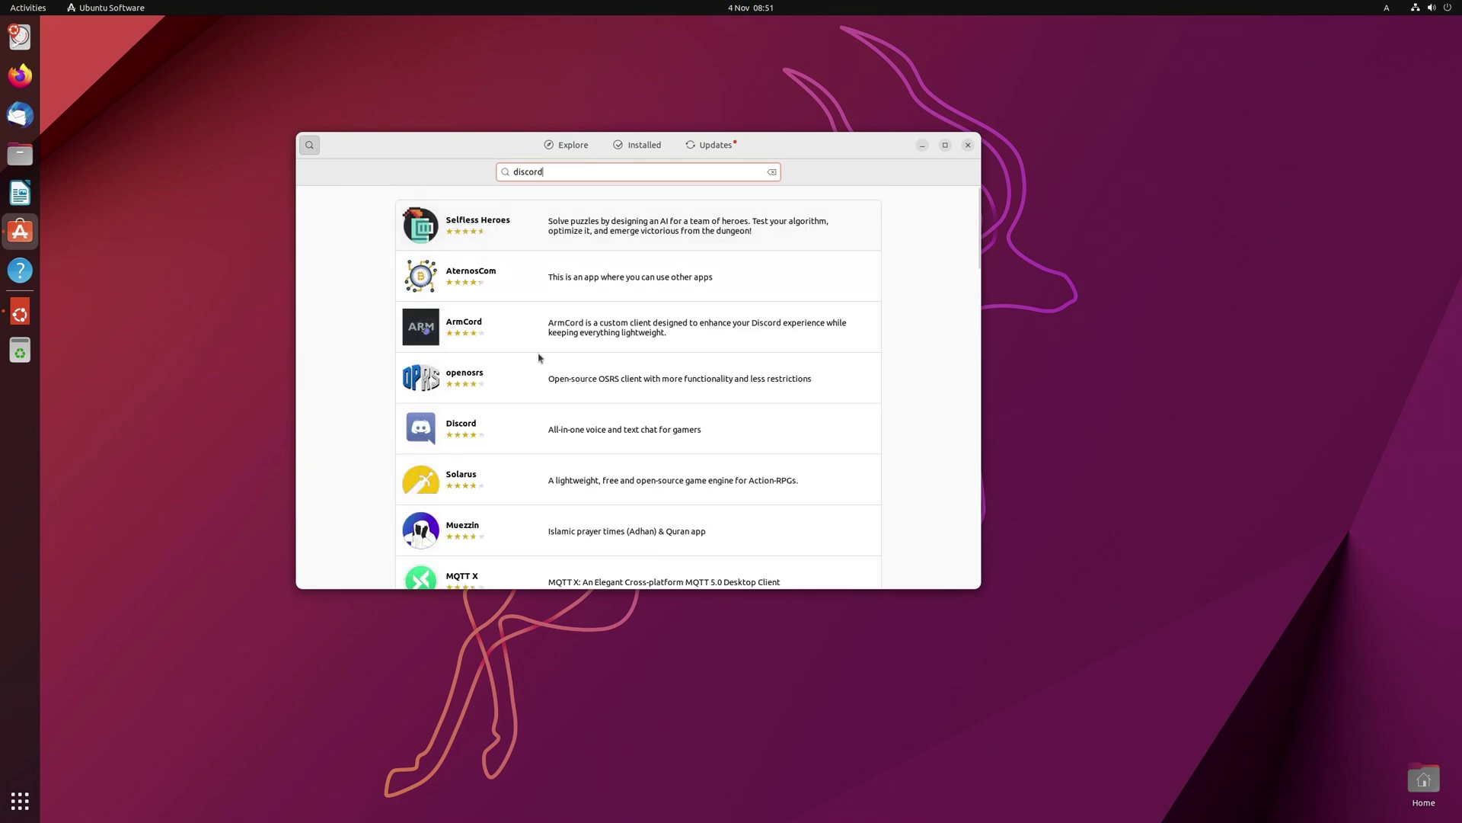
left_click(500, 415)
left_click(846, 213)
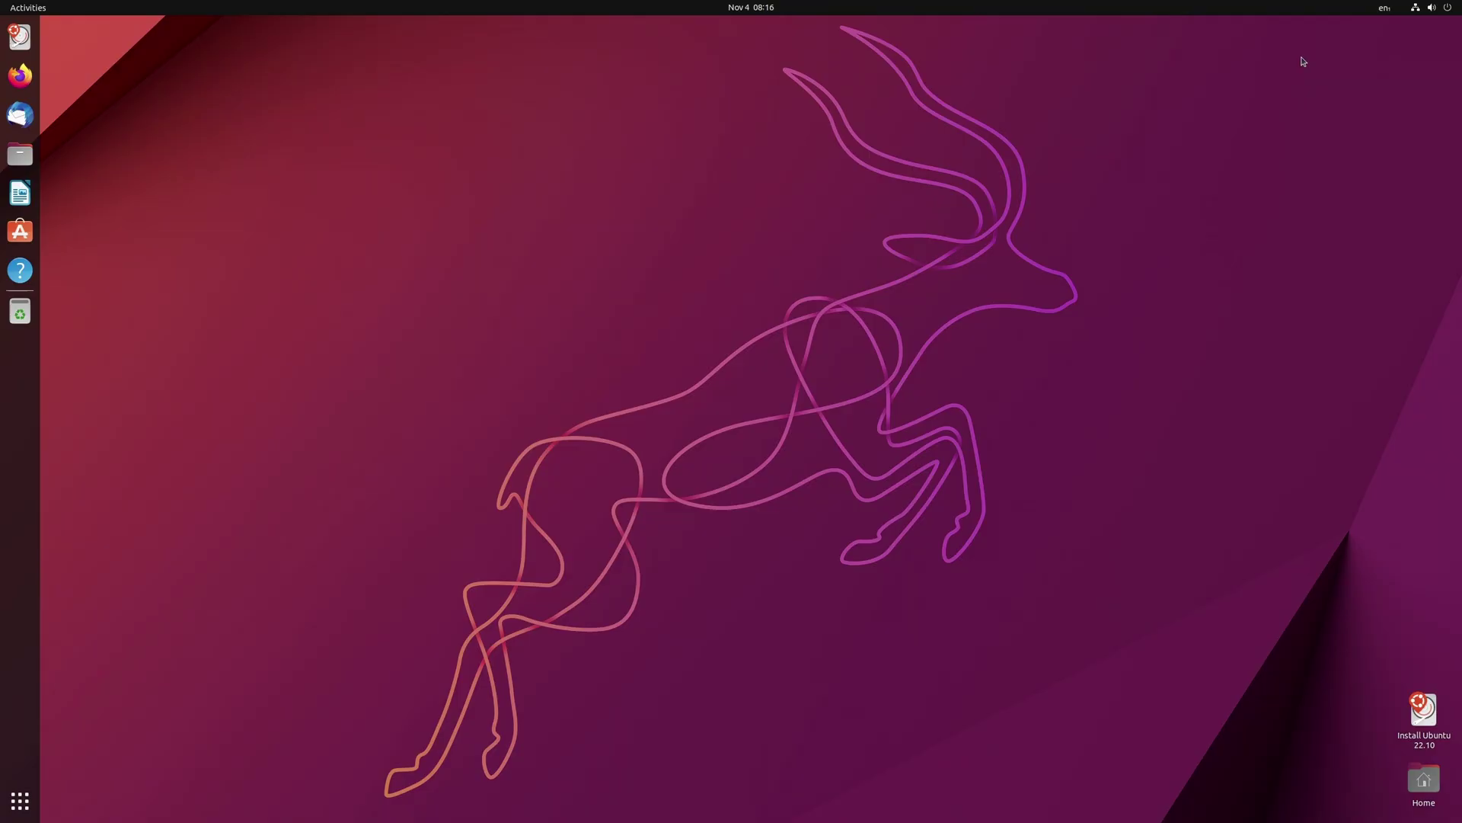
Step: Open GNOME Settings from the quick settings menu, landing on the Network page
left_click(1430, 11)
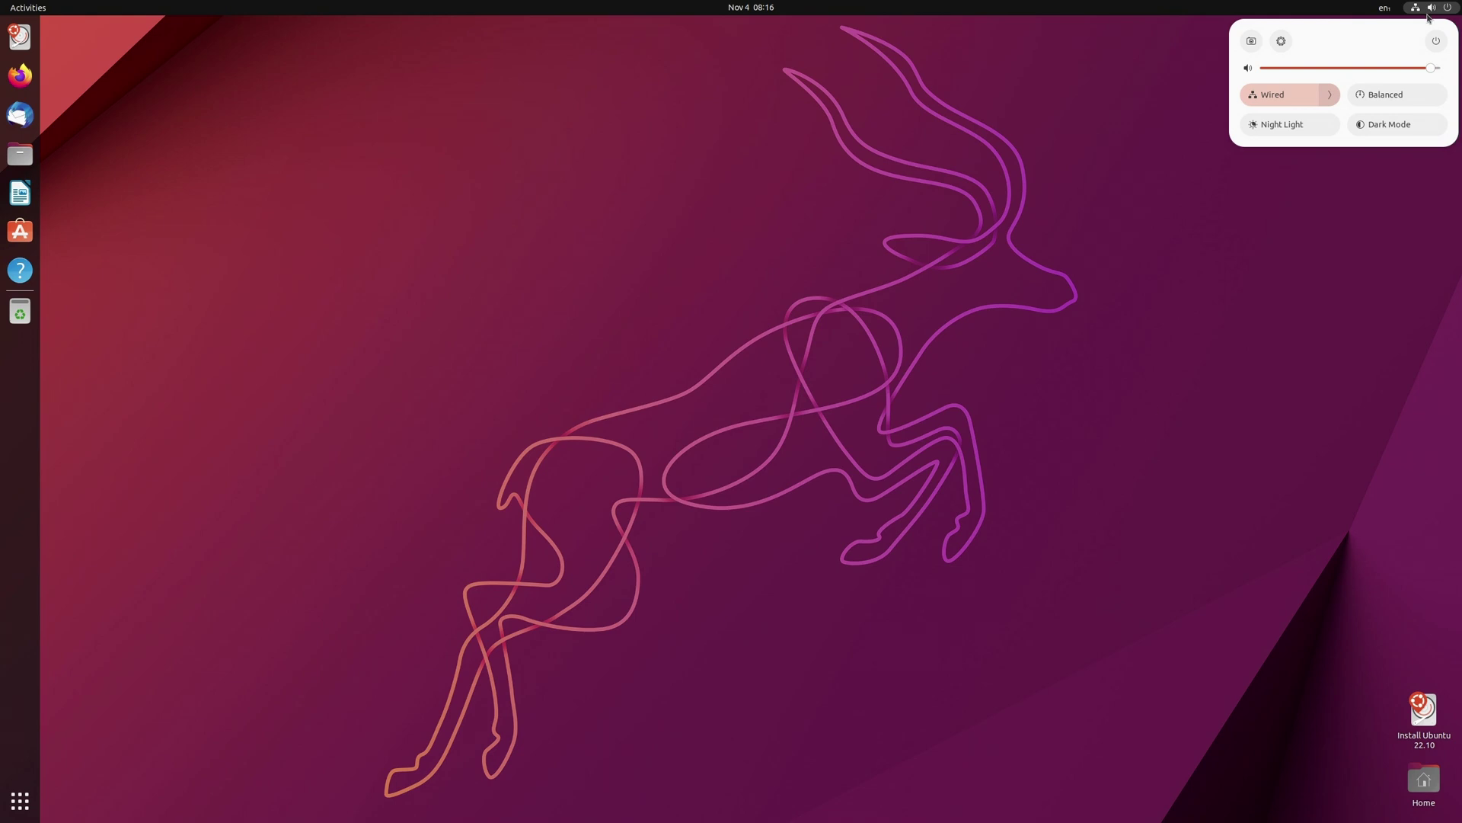
left_click(1279, 42)
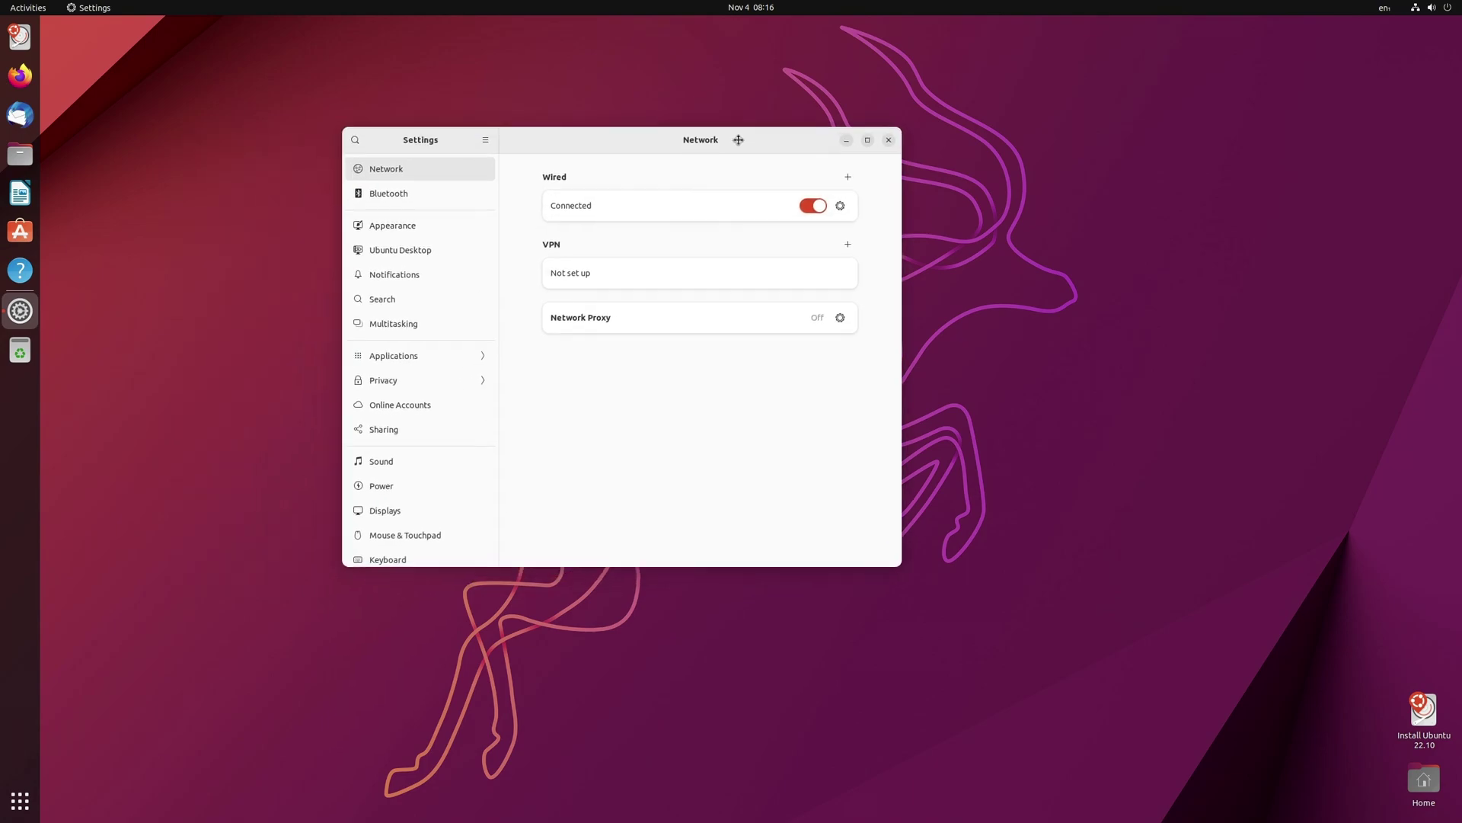